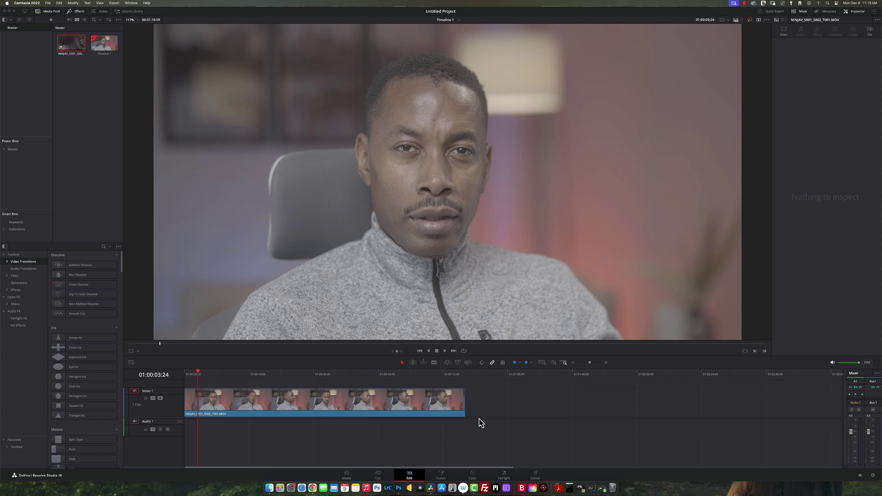
# Switch to the Color page and examine the project's color management settings, leaving them as they are.
pyautogui.click(473, 476)
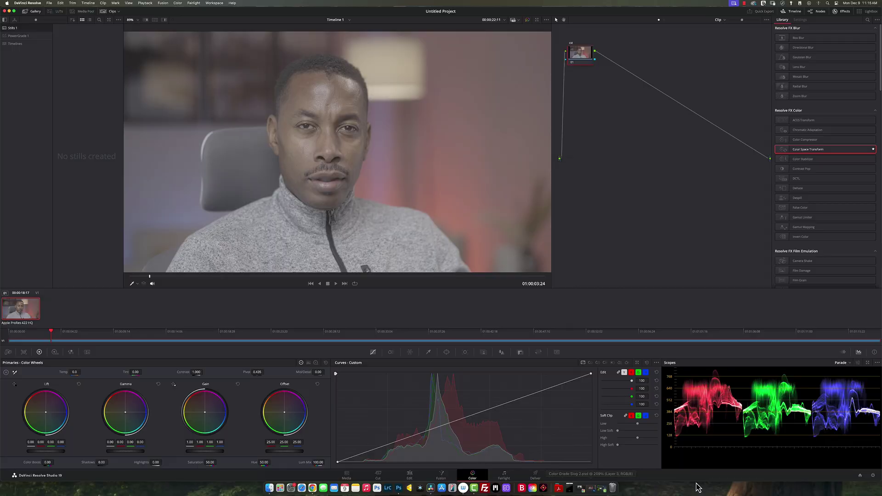
pyautogui.click(873, 476)
pyautogui.click(336, 93)
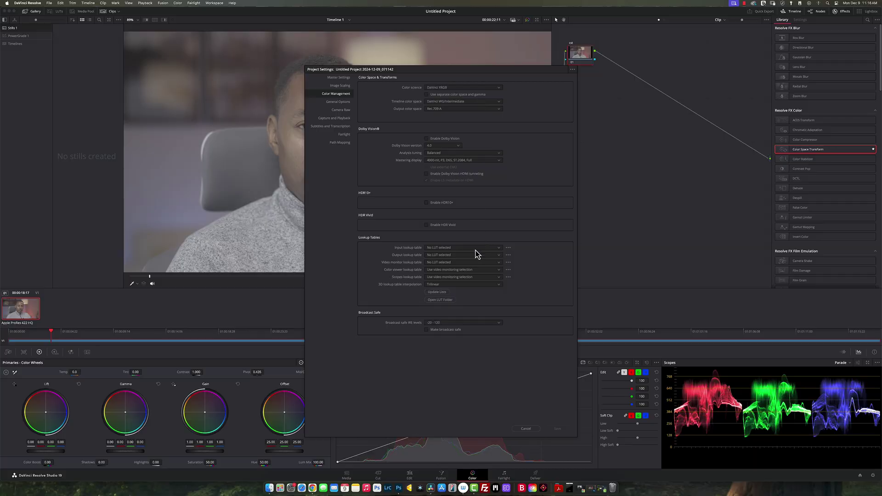
pyautogui.click(524, 429)
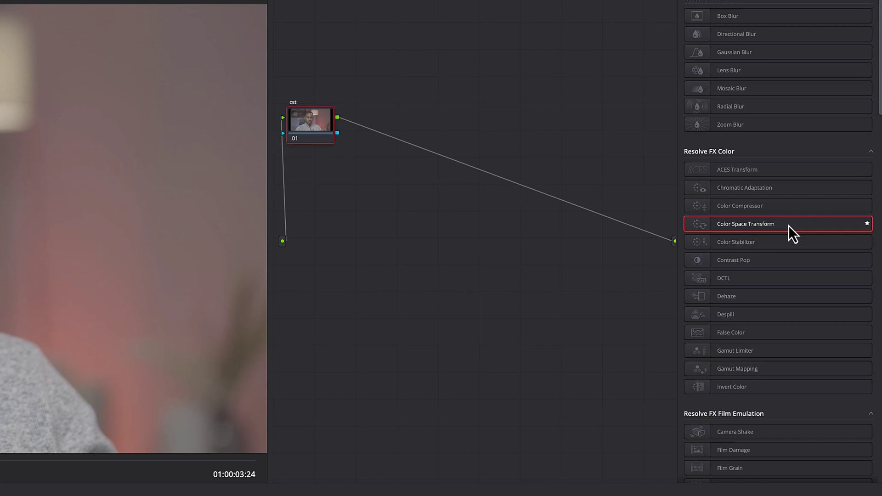
# Add four serial nodes ahead of the existing cst node.
pyautogui.hotkey('alt', 's')
pyautogui.hotkey('alt', 's')
pyautogui.hotkey('alt', 's')
pyautogui.hotkey('alt', 's')
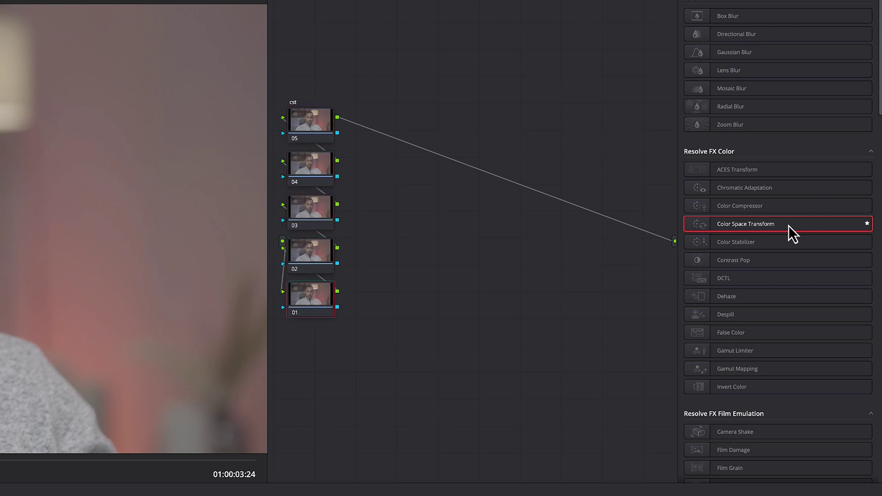
# Arrange the node graph with node 01 at the upper start, nodes 02 to 04 in a row, and the cst node 05 below them at the end.
pyautogui.moveTo(339, 102); pyautogui.dragTo(499, 256)
pyautogui.moveTo(303, 297); pyautogui.dragTo(316, 99)
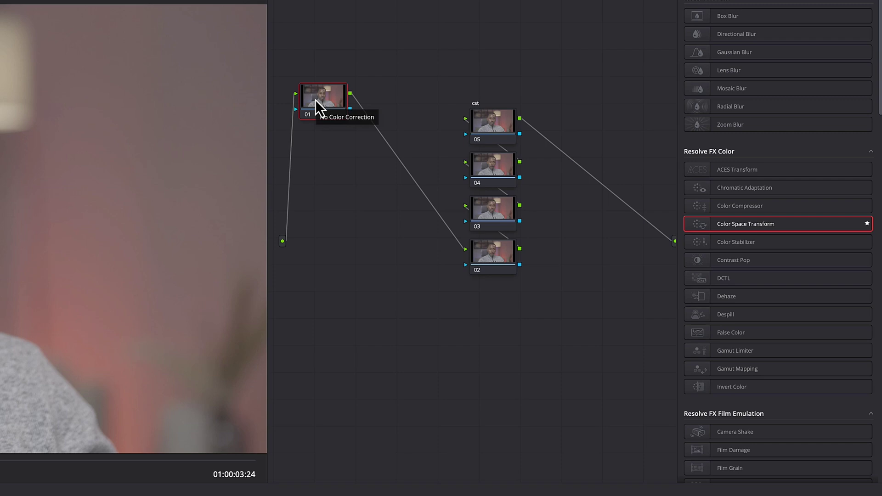
pyautogui.moveTo(497, 138); pyautogui.dragTo(598, 310)
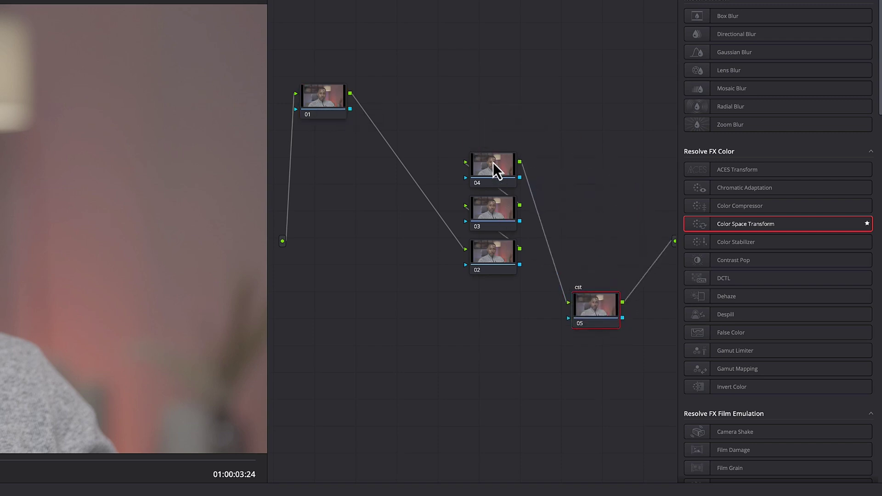
pyautogui.moveTo(493, 162); pyautogui.dragTo(542, 155)
pyautogui.moveTo(493, 219); pyautogui.dragTo(479, 170)
pyautogui.moveTo(479, 257); pyautogui.dragTo(399, 164)
pyautogui.moveTo(537, 171); pyautogui.dragTo(542, 169)
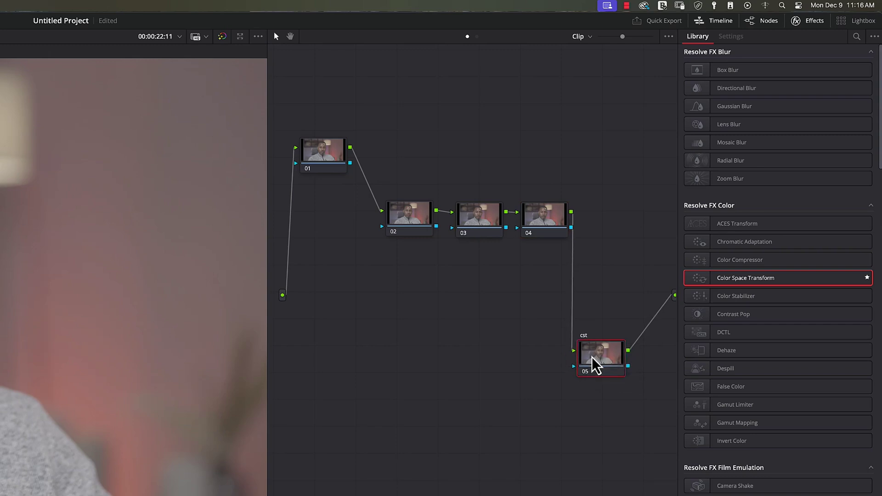
pyautogui.moveTo(596, 366); pyautogui.dragTo(603, 361)
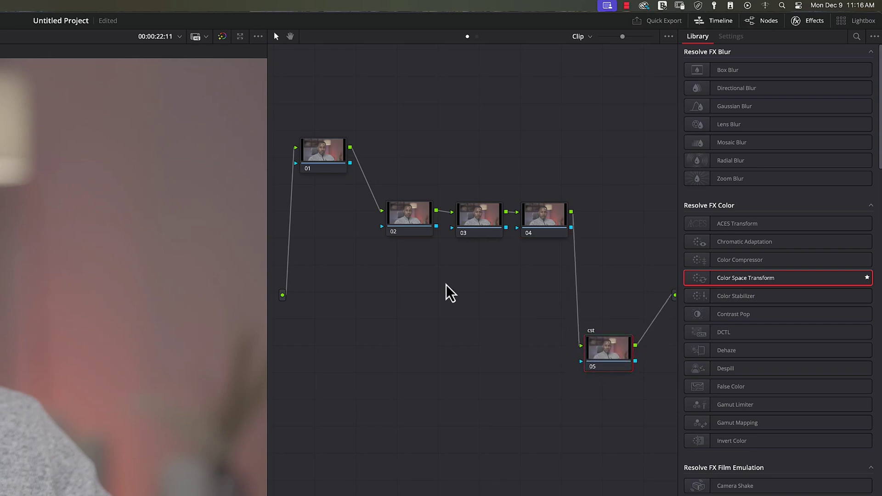
# Label the first node in the chain "cst".
pyautogui.click(323, 162)
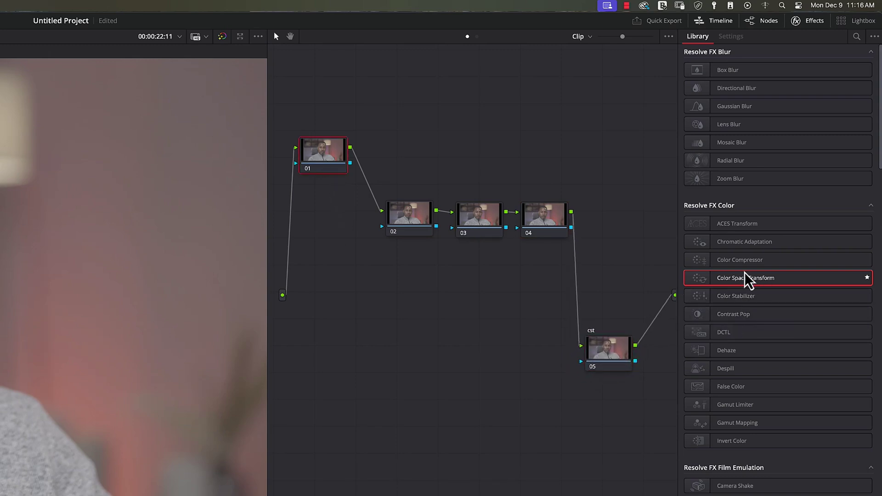
pyautogui.rightClick(320, 155)
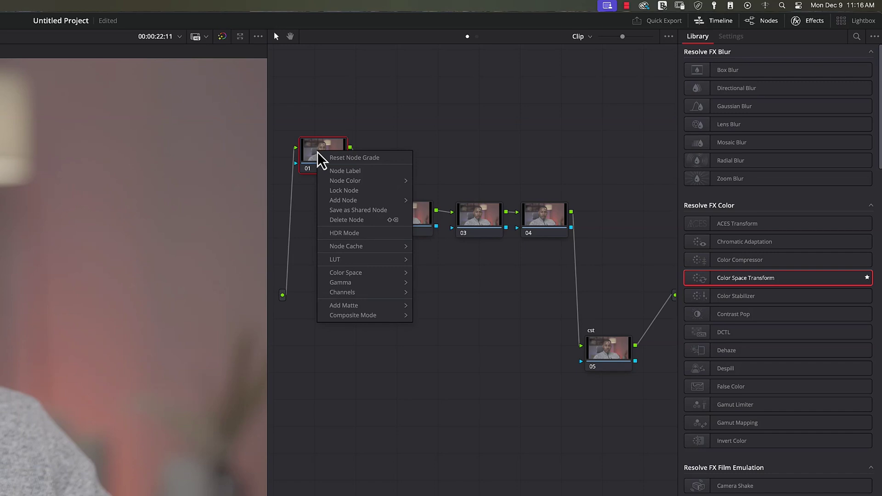
pyautogui.click(345, 171)
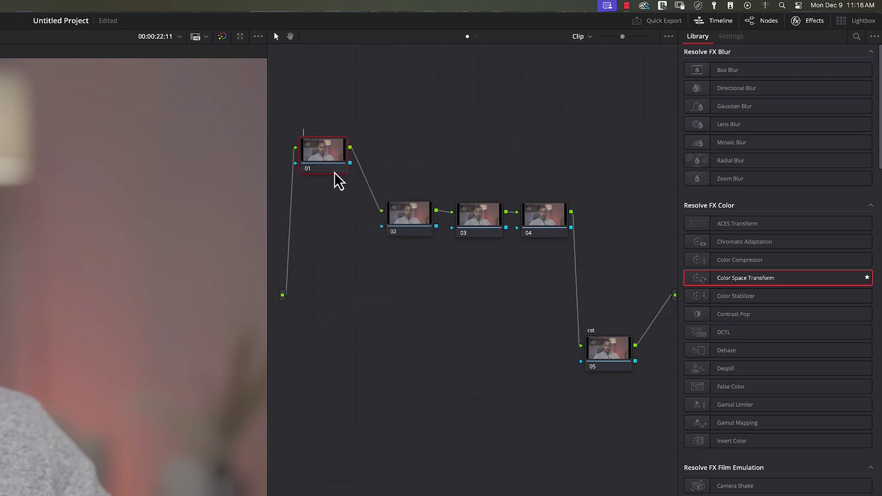
pyautogui.write('cst')
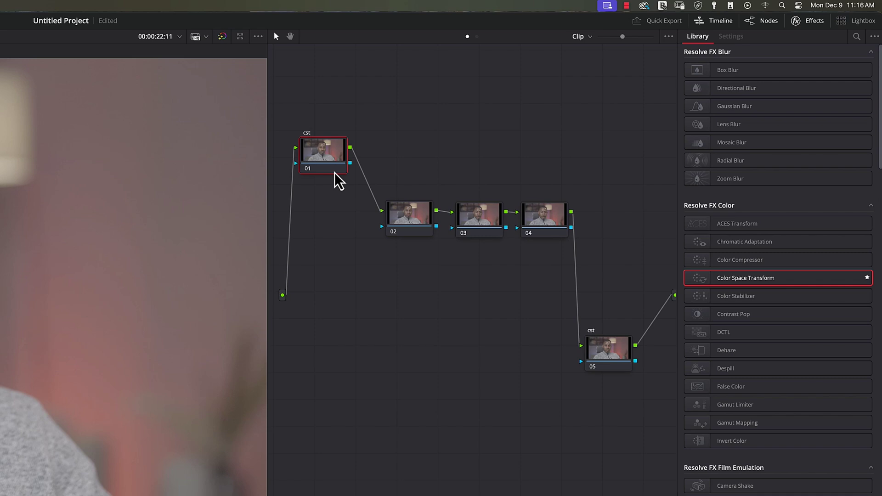
pyautogui.press('Return')
# Label node 02 "exp/cont", node 03 "wb" and node 04 "sharpen".
pyautogui.click(412, 219)
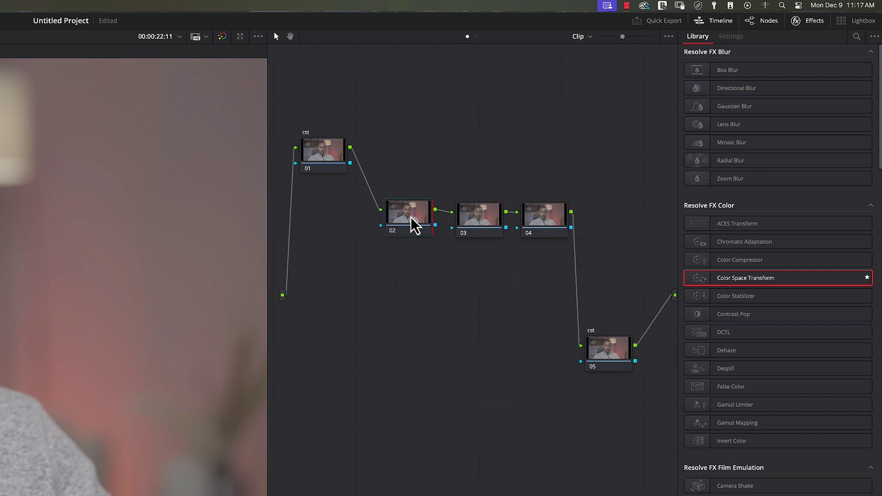
pyautogui.rightClick(415, 225)
pyautogui.click(423, 240)
pyautogui.click(475, 220)
pyautogui.rightClick(474, 220)
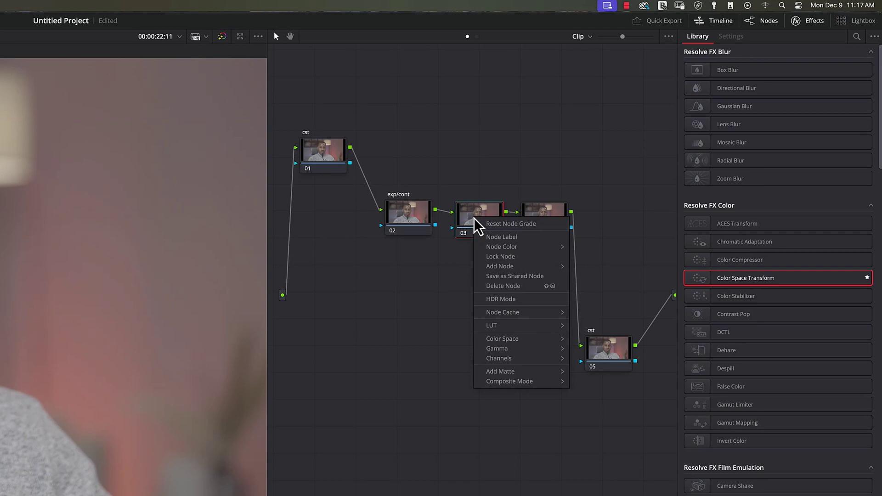
pyautogui.click(497, 237)
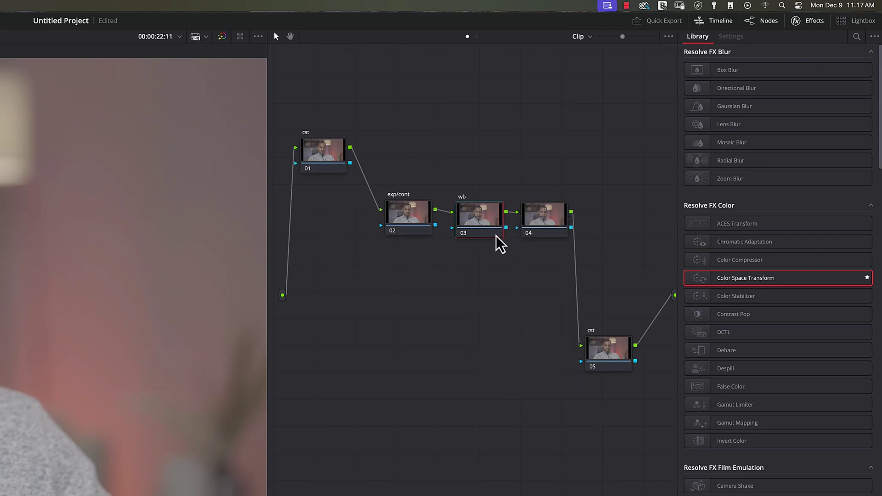
pyautogui.rightClick(540, 223)
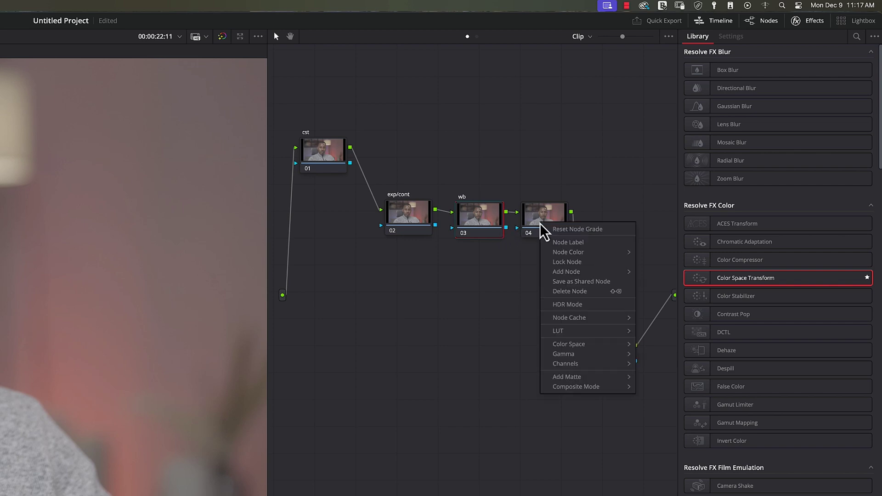
pyautogui.click(548, 244)
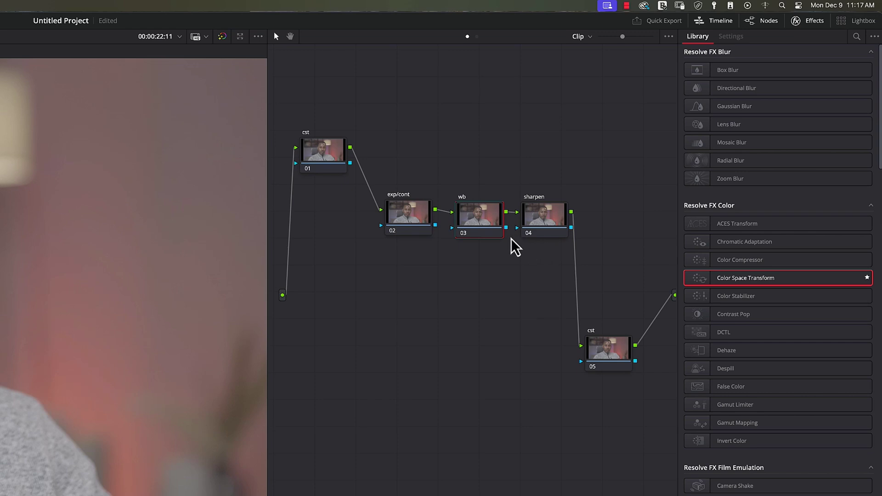
# Apply the Color Space Transform effect to the first cst node, node 01.
pyautogui.click(340, 155)
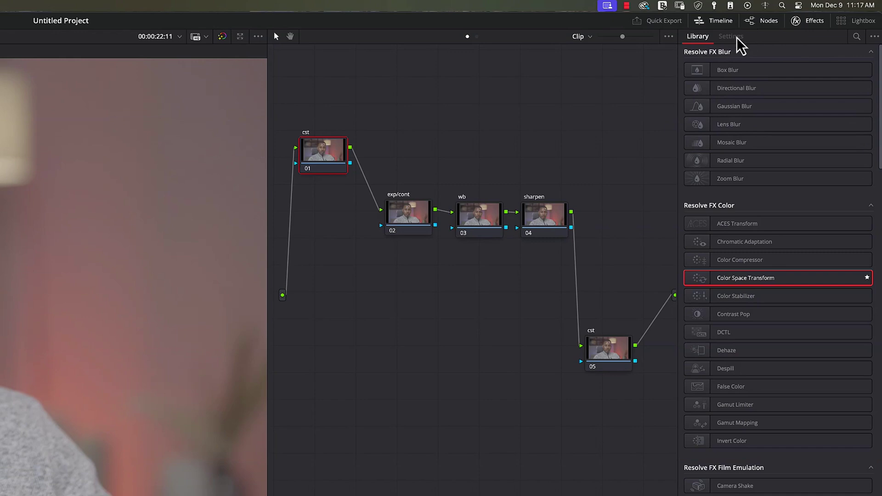
pyautogui.click(811, 23)
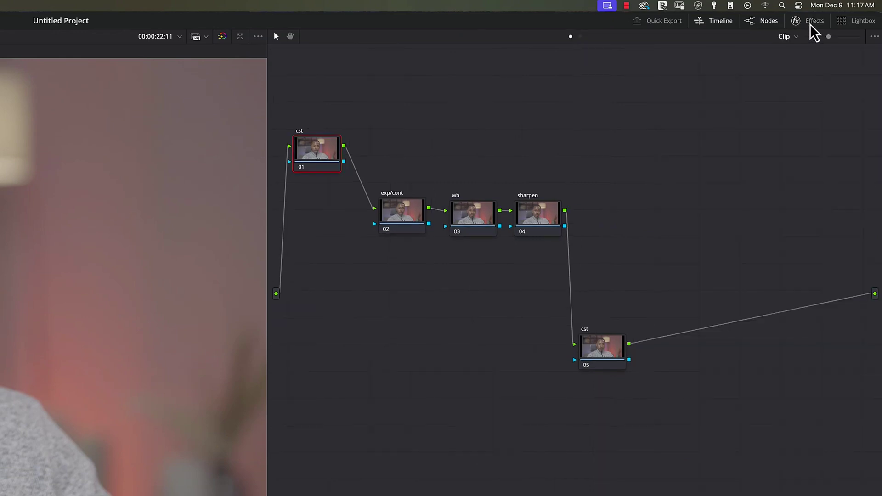
pyautogui.click(812, 27)
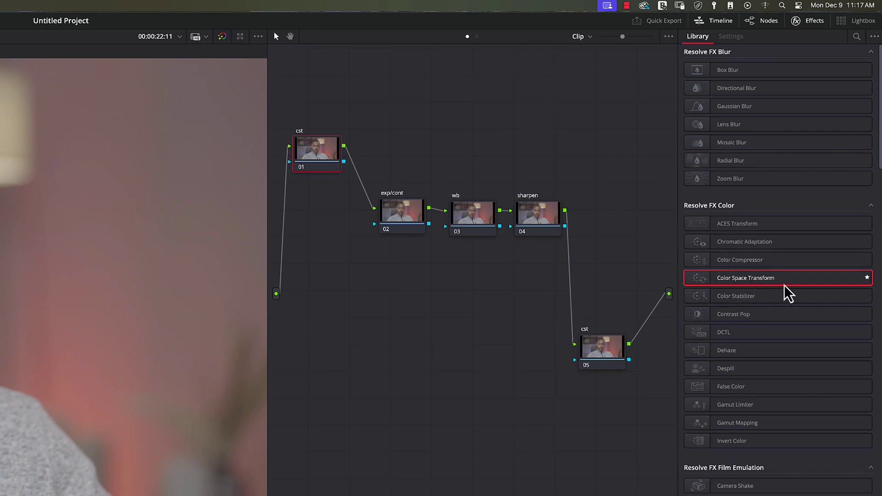
pyautogui.moveTo(699, 286); pyautogui.dragTo(318, 163)
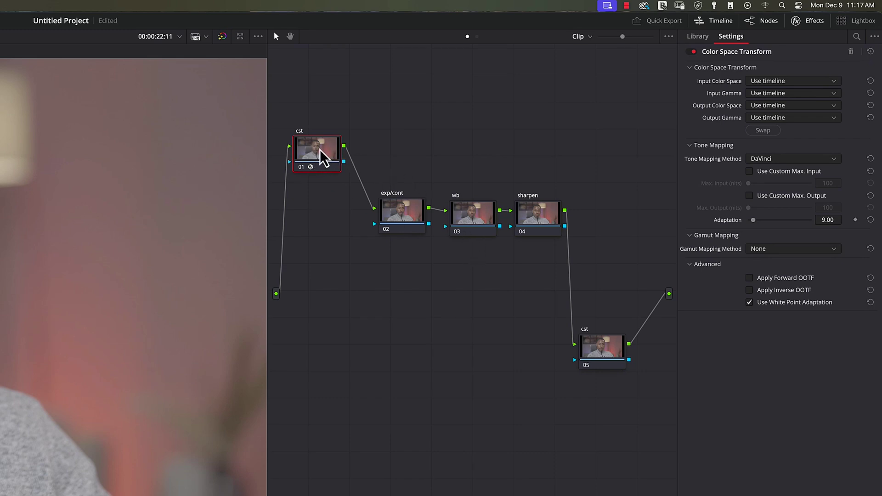
# Set node 01's Color Space Transform input color space to Sony S-Gamut and input gamma to Sony S-Log2.
pyautogui.click(765, 82)
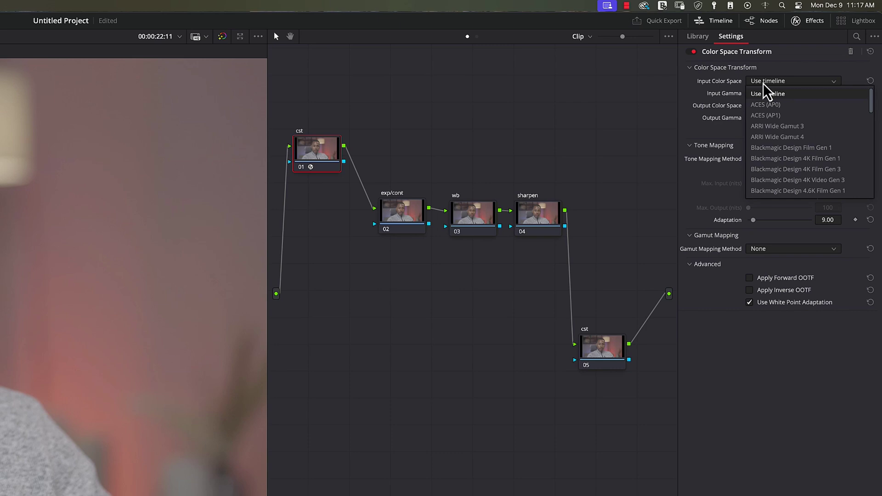
pyautogui.press('s')
pyautogui.scroll(-3, 786, 161)
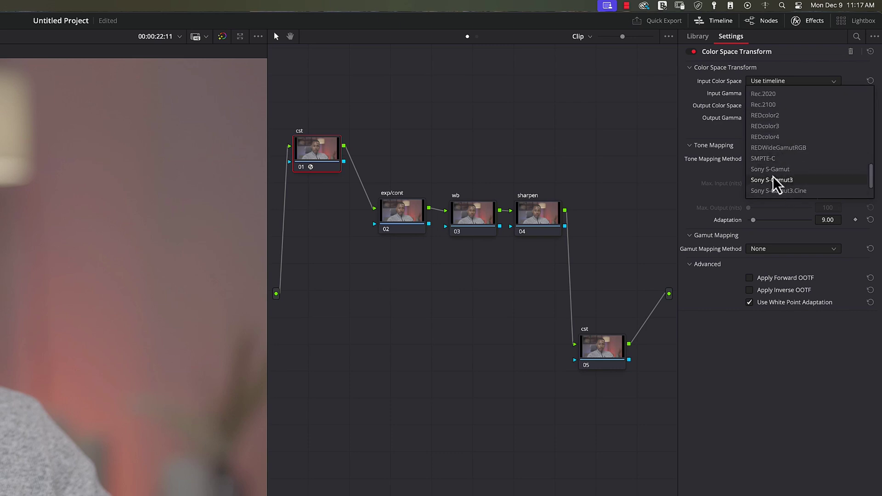
pyautogui.click(785, 170)
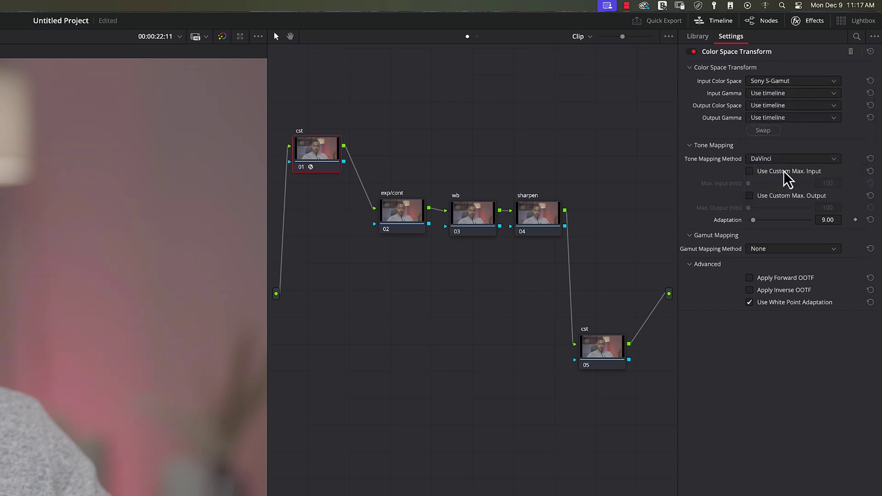
pyautogui.click(788, 95)
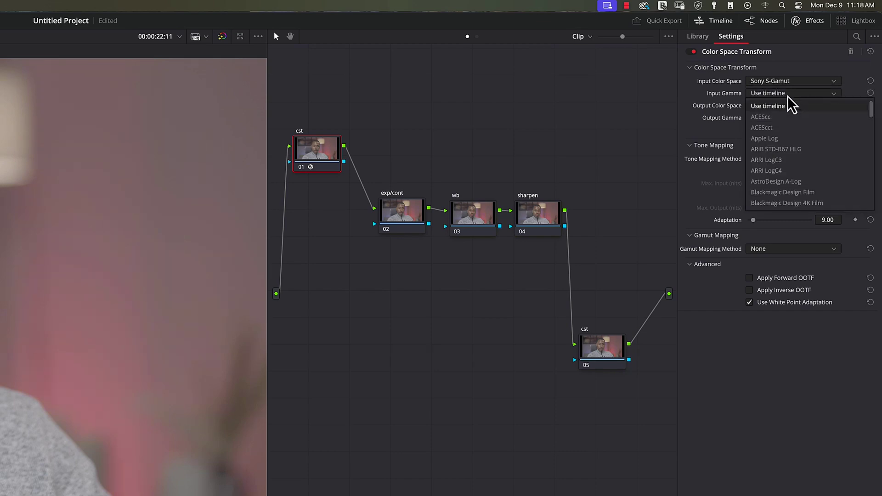
pyautogui.scroll(-10, 772, 147)
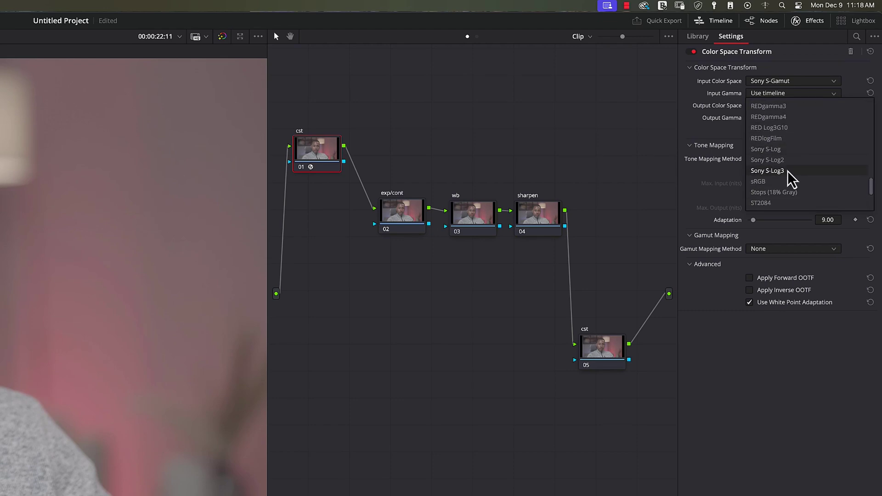
pyautogui.scroll(-1, 780, 171)
pyautogui.click(776, 161)
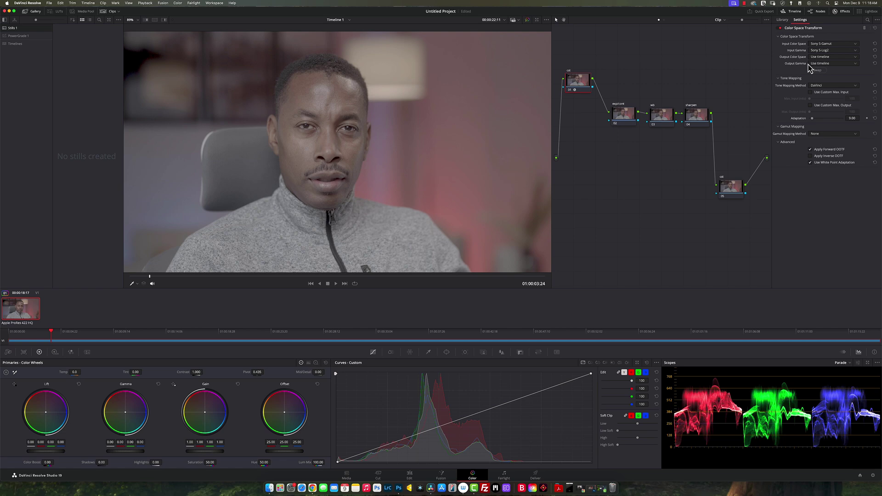
# Check the project's timeline color space, and set node 01's output color space to DaVinci Wide Gamut and output gamma to DaVinci Intermediate.
pyautogui.click(874, 477)
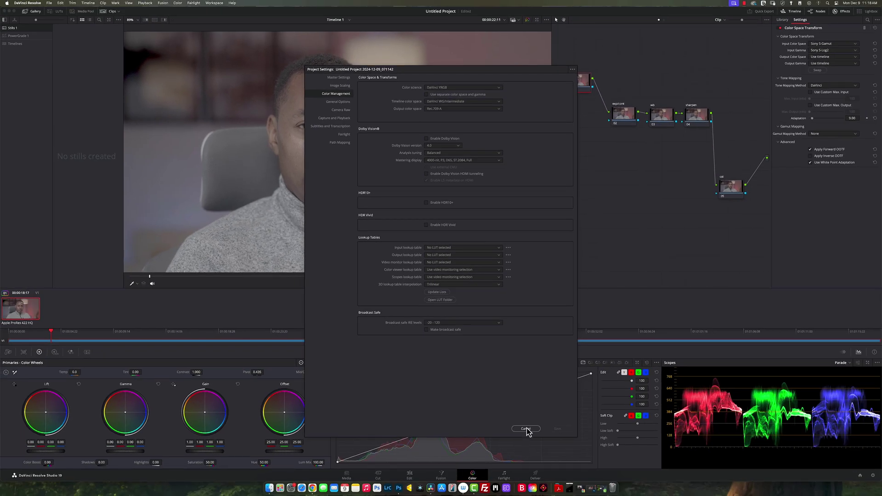
pyautogui.click(526, 429)
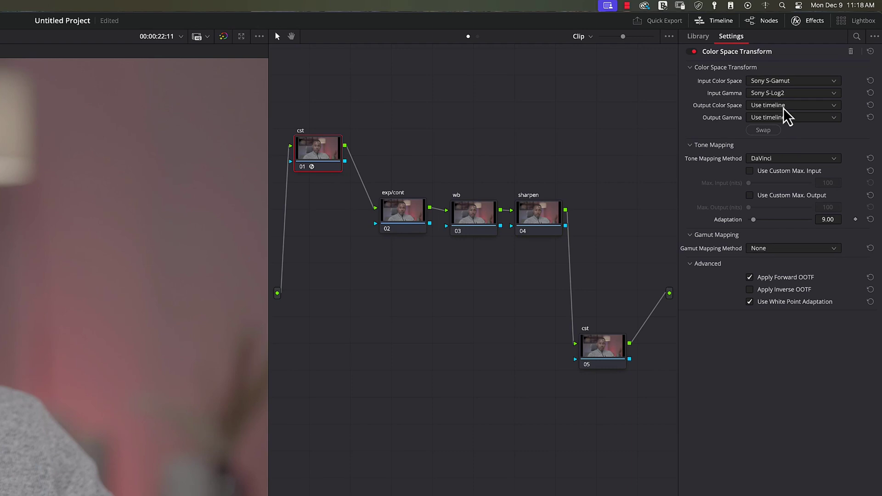
pyautogui.click(783, 107)
pyautogui.scroll(-3, 772, 165)
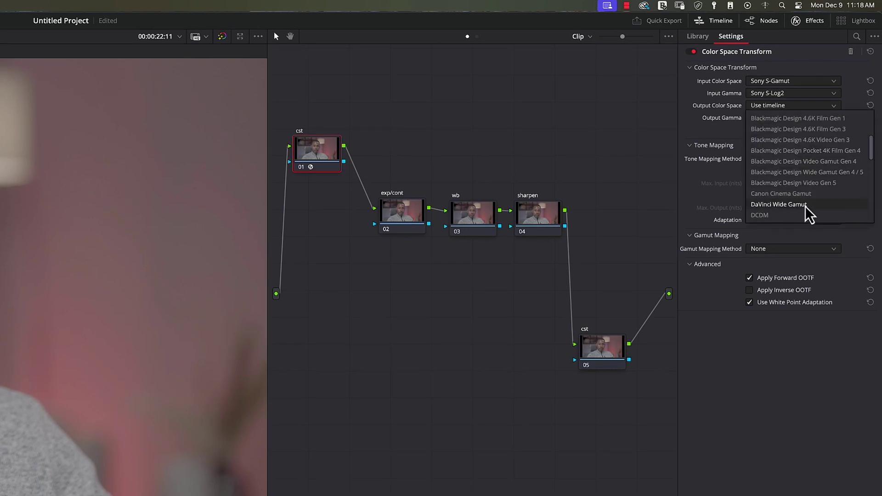
pyautogui.click(778, 205)
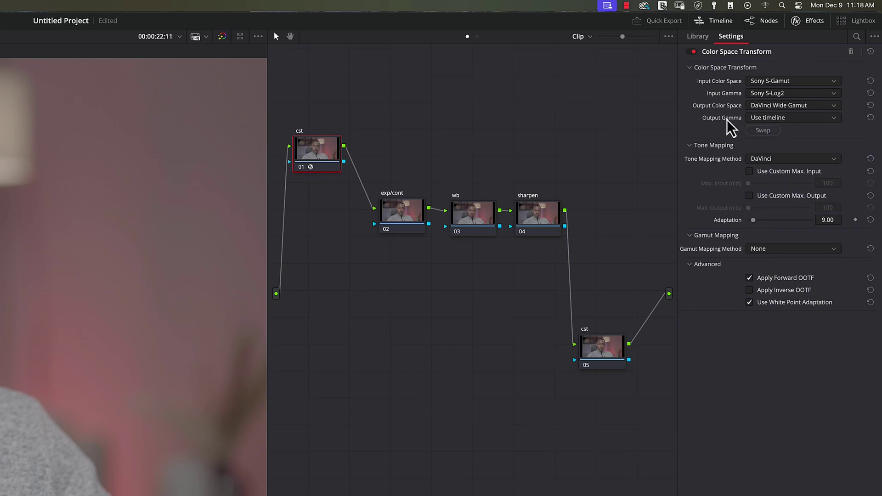
pyautogui.click(781, 119)
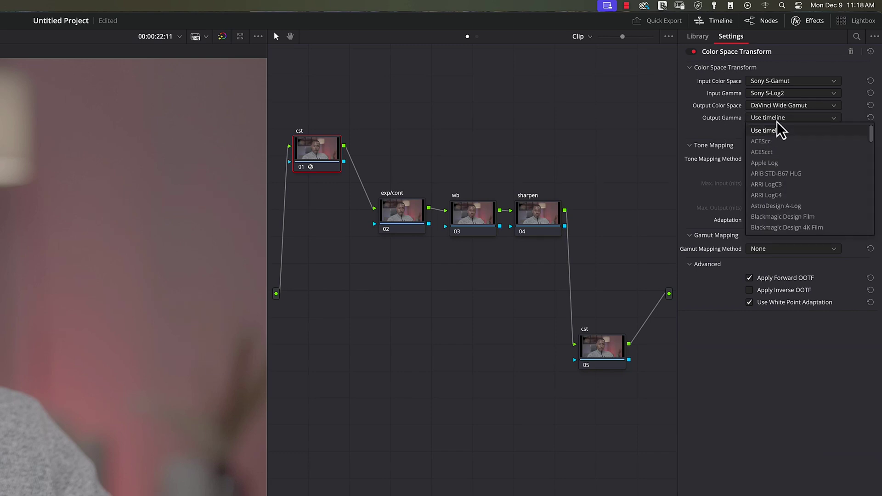
pyautogui.scroll(-3, 781, 133)
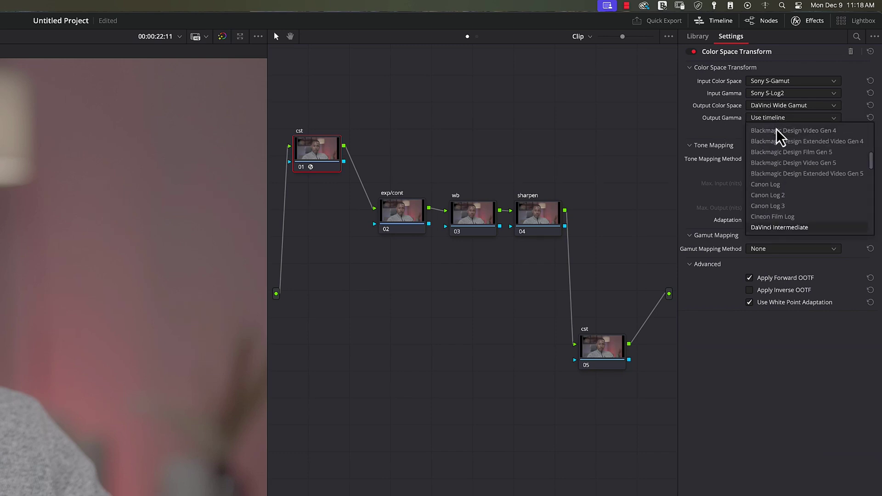
pyautogui.click(784, 228)
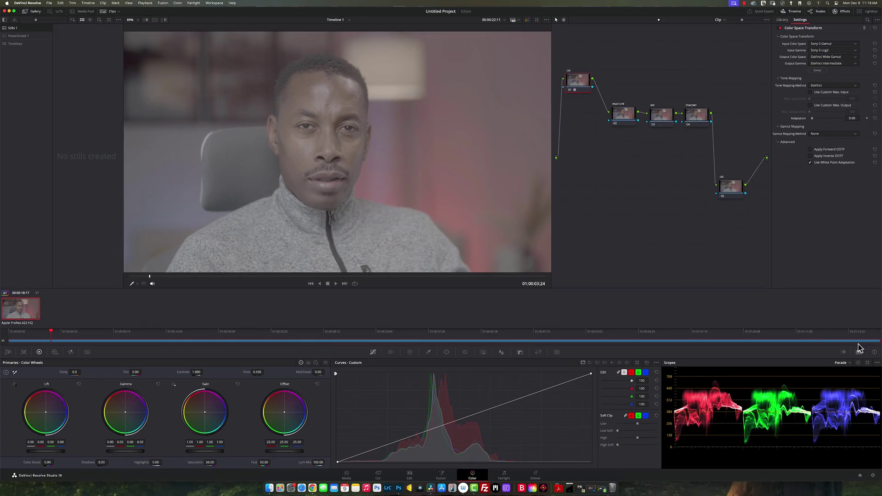
# Check the project's color management settings, and apply the Color Space Transform effect to the last cst node, node 05.
pyautogui.click(872, 477)
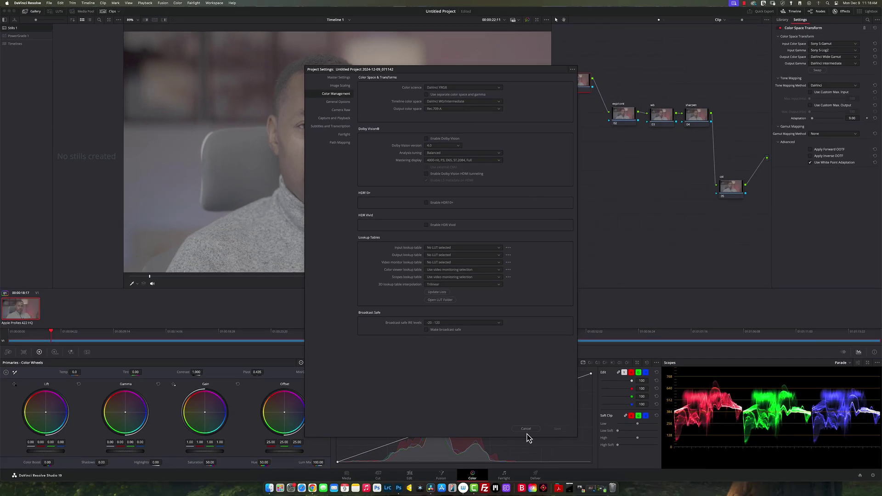
pyautogui.click(526, 429)
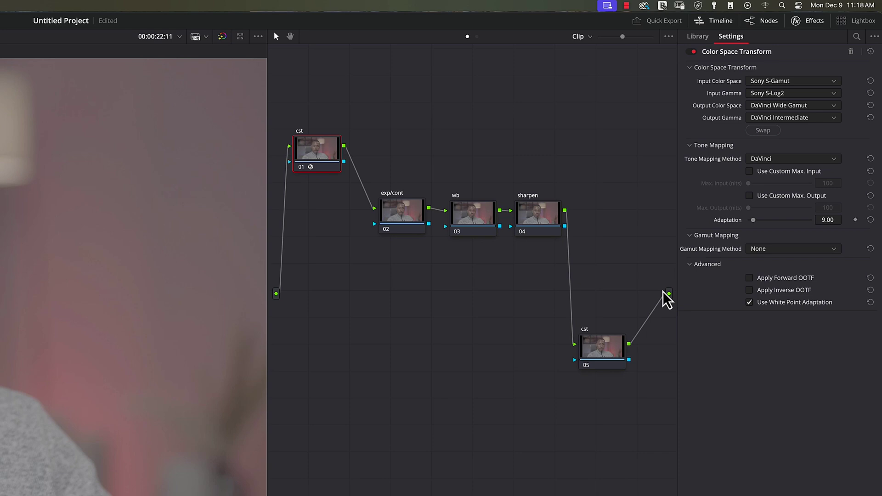
pyautogui.click(600, 360)
pyautogui.moveTo(601, 360); pyautogui.dragTo(600, 341)
pyautogui.moveTo(701, 280); pyautogui.dragTo(595, 344)
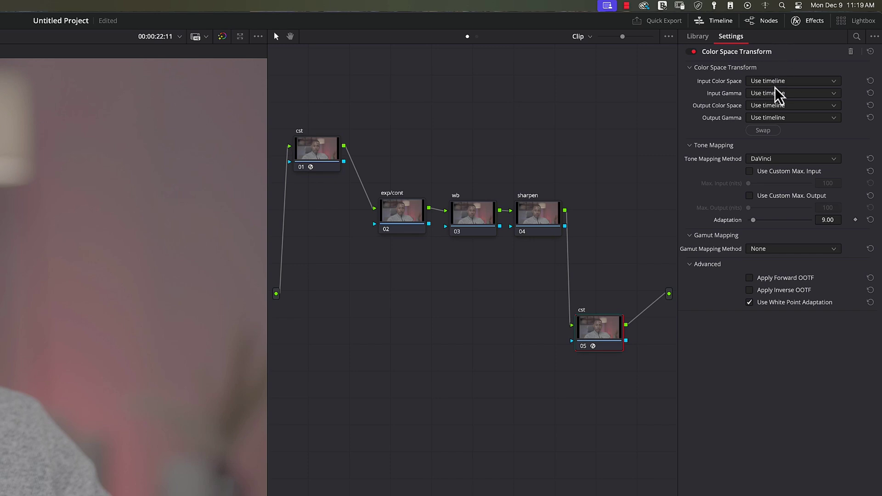
# Set node 05's Color Space Transform input color space to DaVinci Wide Gamut and input gamma to DaVinci Intermediate.
pyautogui.click(777, 83)
pyautogui.scroll(-5, 778, 92)
pyautogui.click(780, 191)
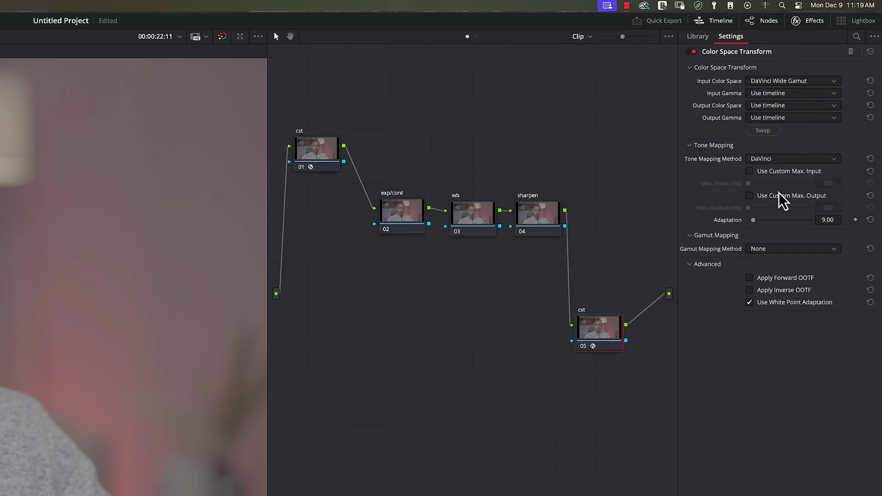
pyautogui.click(778, 93)
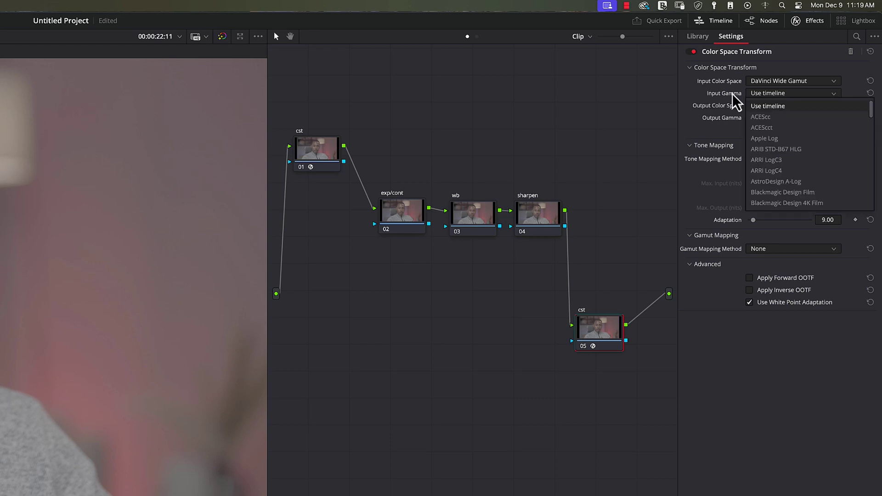
pyautogui.scroll(-5, 759, 115)
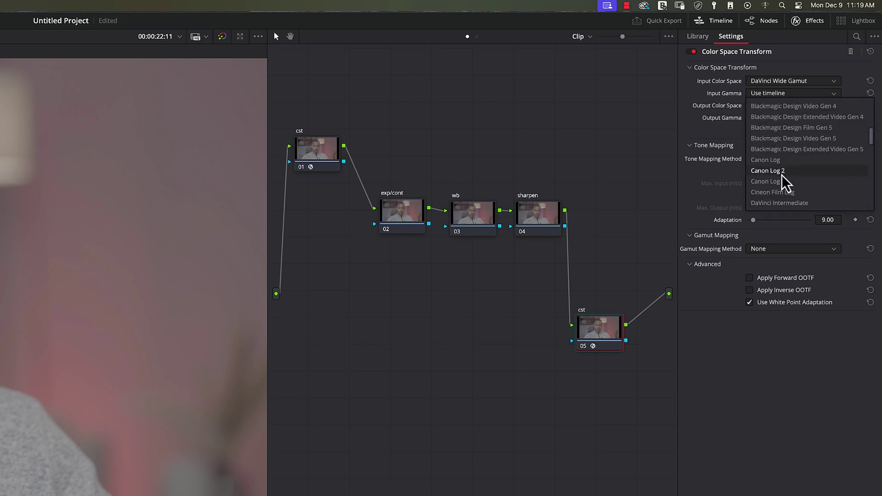
pyautogui.click(783, 202)
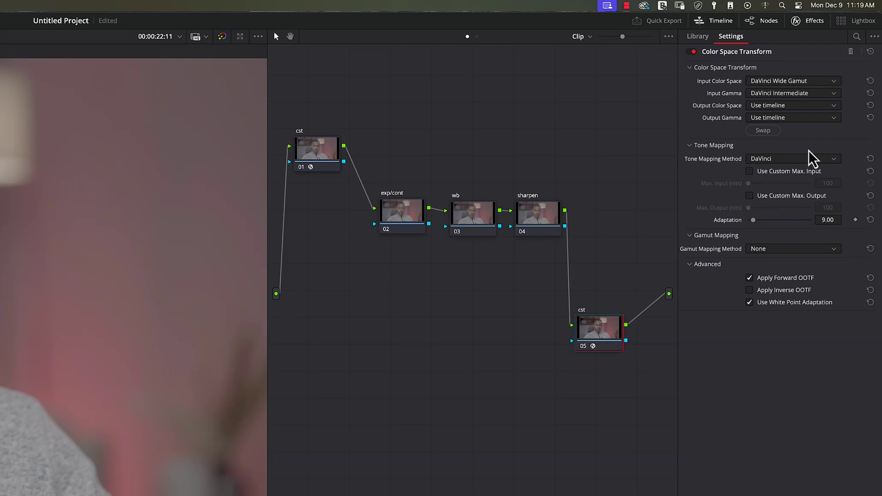
# Set node 05's output color space to Rec.709 and output gamma to Rec.709-A, and check them against the project's output color space.
pyautogui.click(767, 107)
pyautogui.scroll(-8, 774, 158)
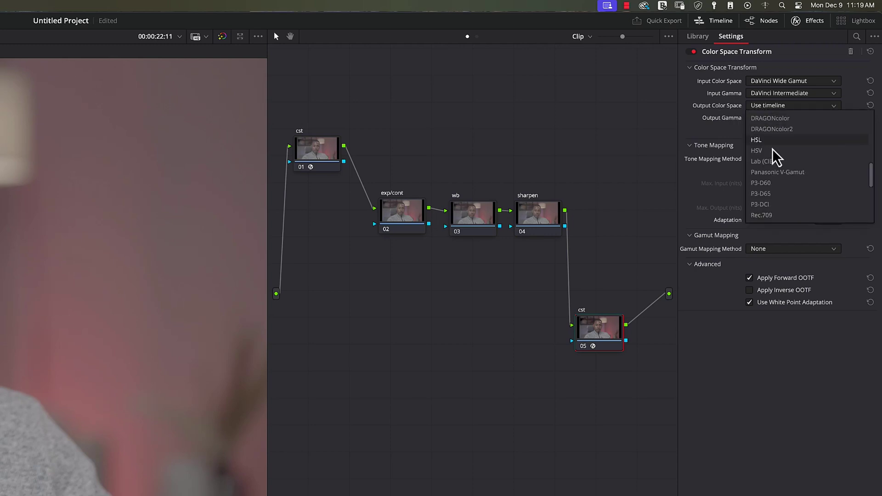
pyautogui.click(773, 217)
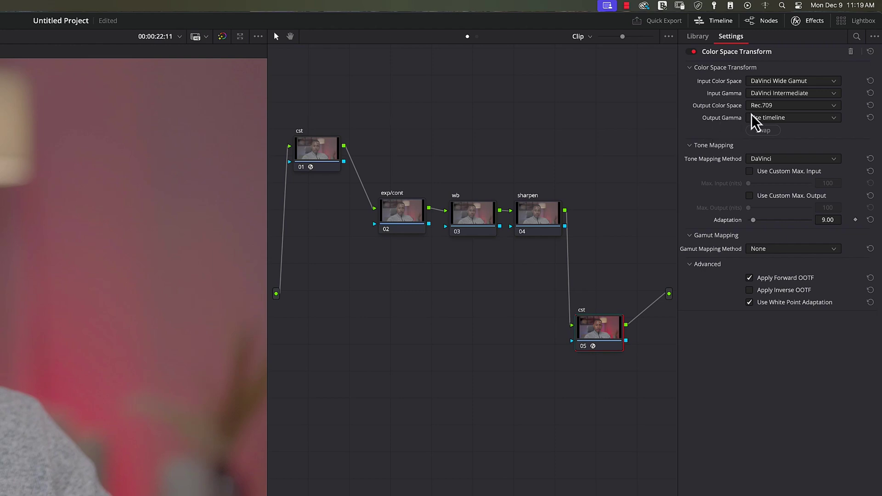
pyautogui.click(767, 119)
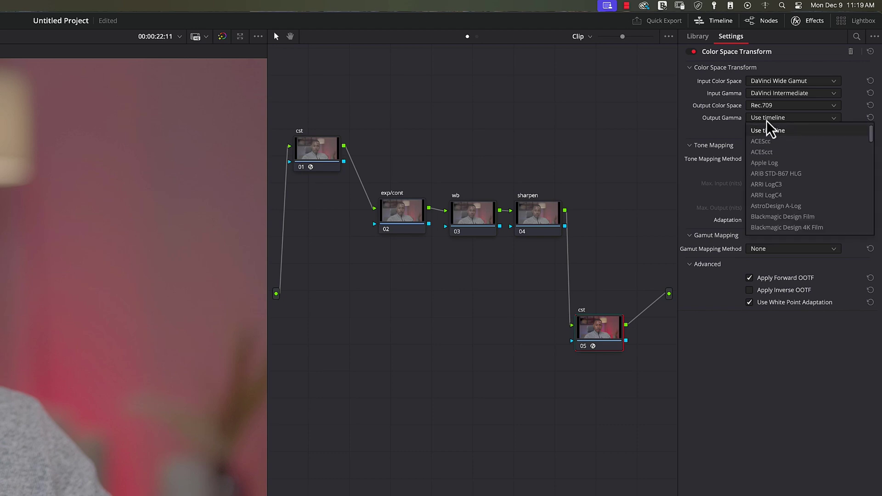
pyautogui.scroll(-10, 773, 133)
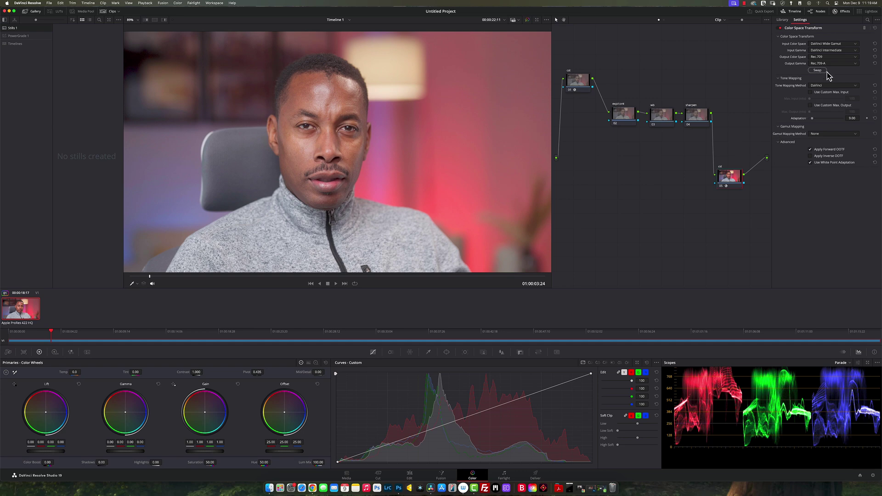
pyautogui.click(873, 477)
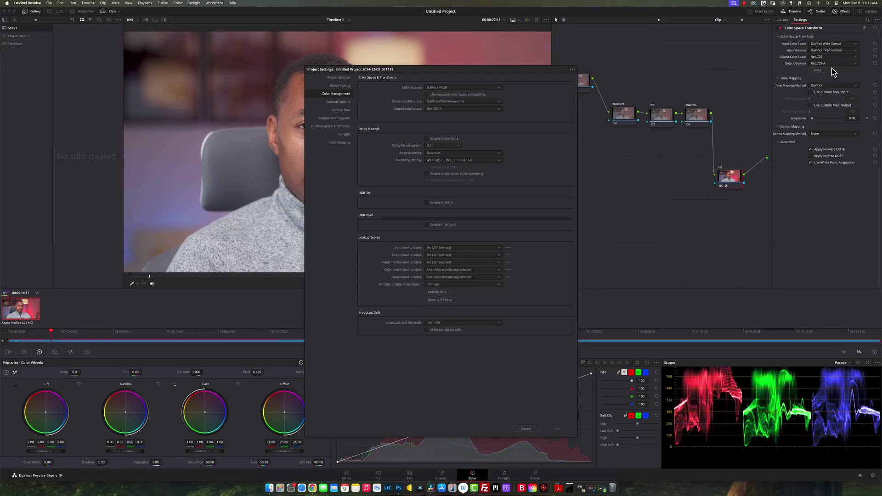
pyautogui.click(536, 427)
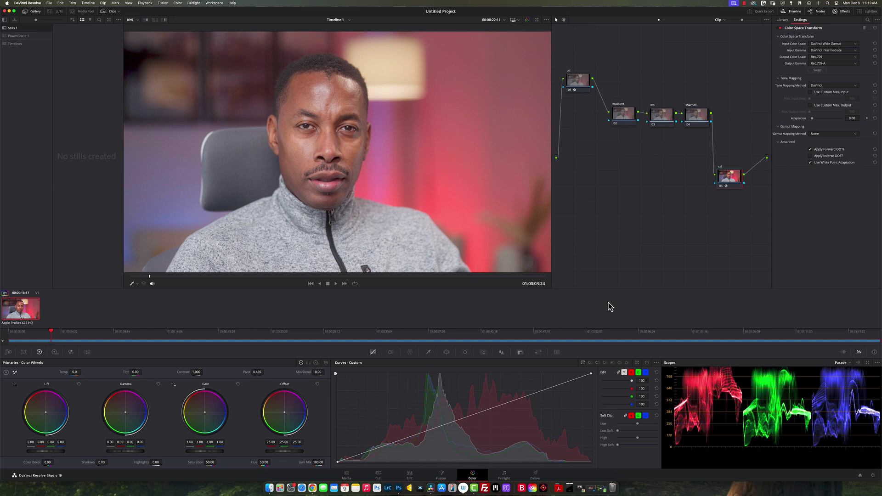
# Darken the exp/cont node, node 02, by lowering its offset to 11.55, and set its highlights to 28.
pyautogui.click(624, 119)
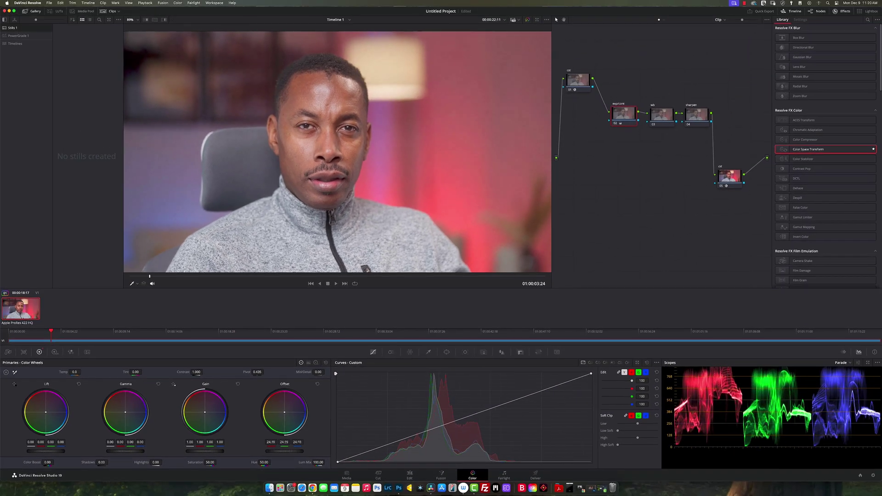
pyautogui.moveTo(406, 473); pyautogui.dragTo(388, 473)
pyautogui.moveTo(289, 451); pyautogui.dragTo(273, 451)
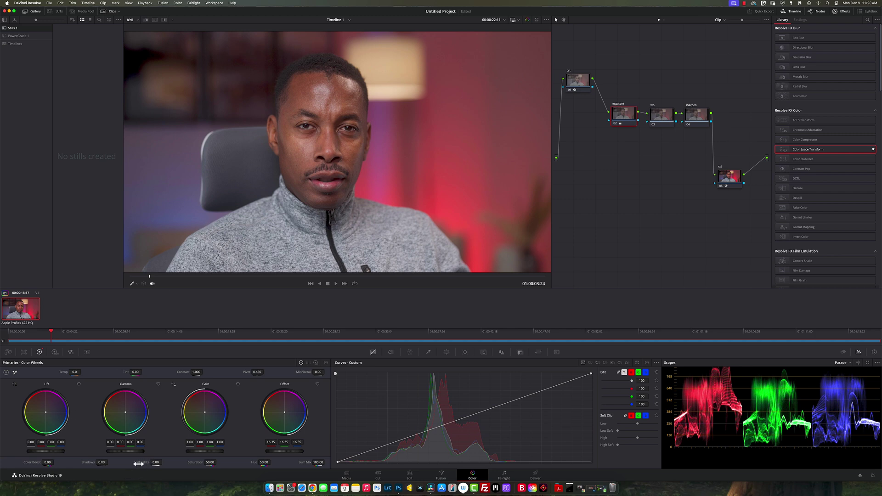
pyautogui.moveTo(138, 463)
pyautogui.mouseDown()
pyautogui.moveTo(164, 463)
pyautogui.moveTo(138, 464)
pyautogui.mouseUp()
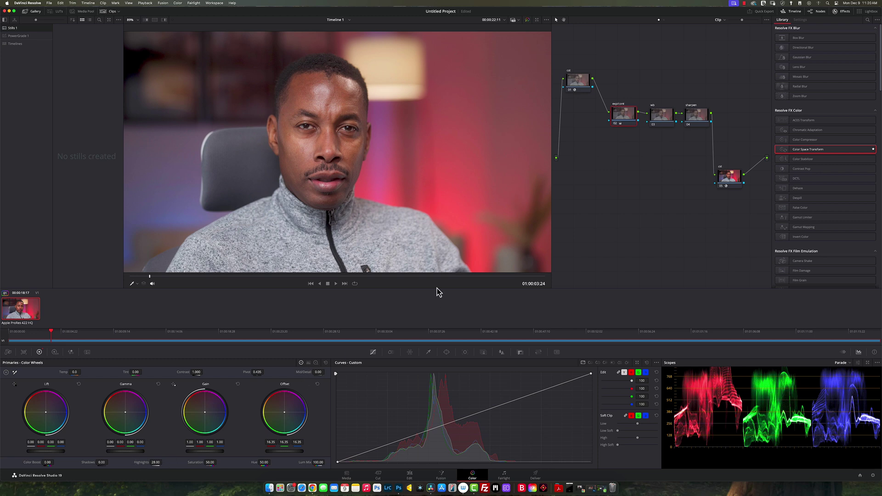
pyautogui.moveTo(290, 452); pyautogui.dragTo(272, 452)
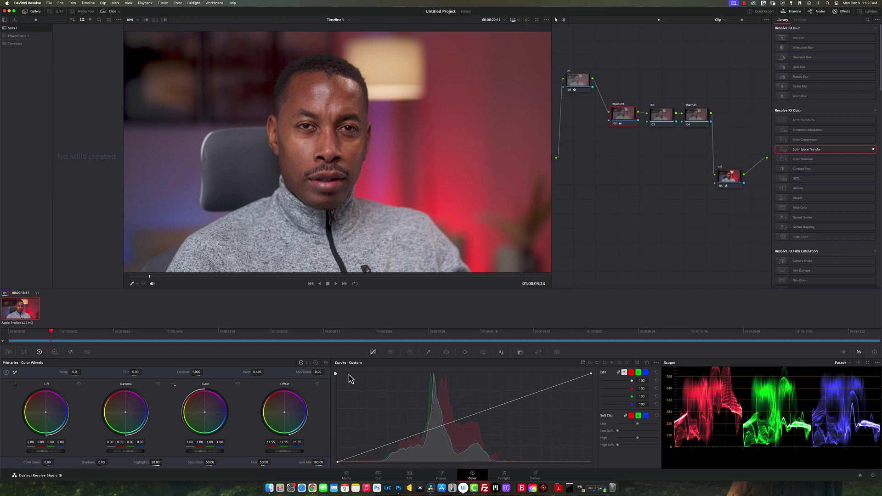
# Raise node 02's contrast to about 1.11, and raise the Dark and Shadow exposure in its HDR color wheels.
pyautogui.moveTo(196, 372); pyautogui.dragTo(204, 372)
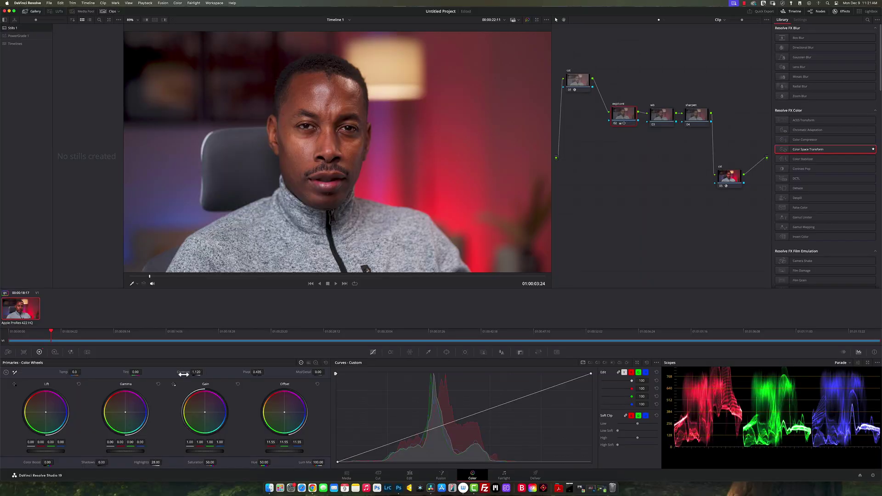
pyautogui.moveTo(183, 373); pyautogui.dragTo(204, 371)
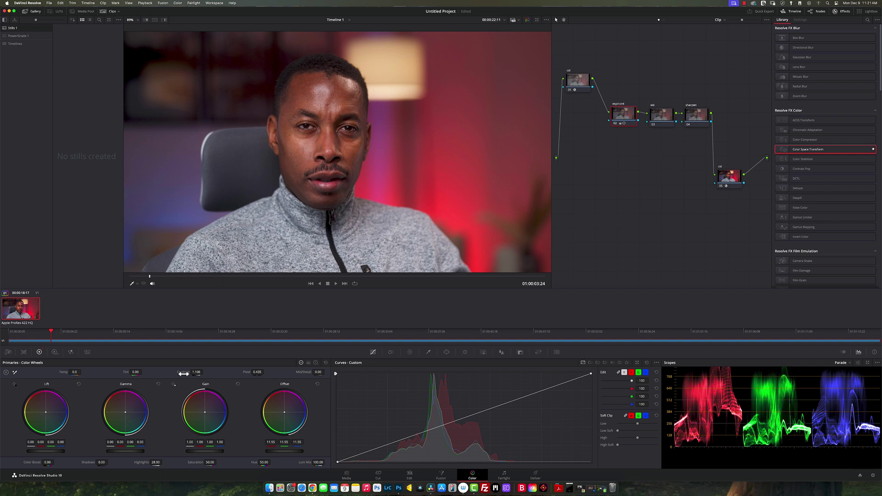
pyautogui.click(54, 353)
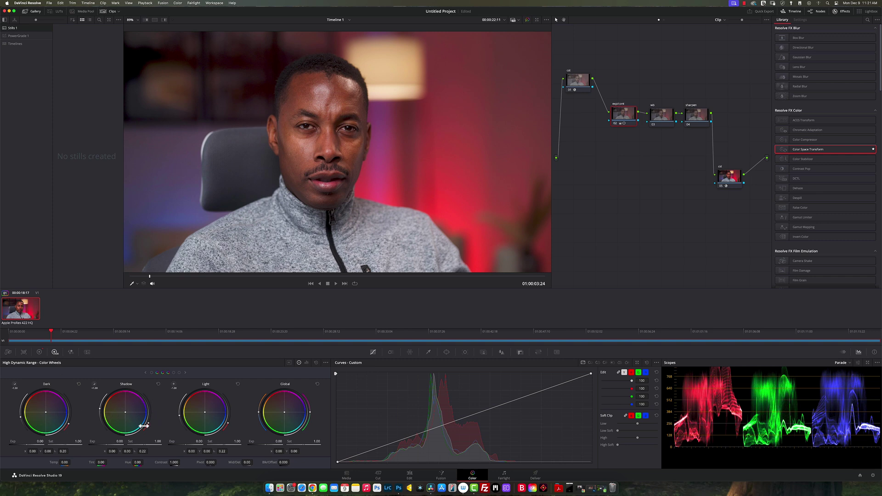
pyautogui.moveTo(92, 442); pyautogui.dragTo(113, 442)
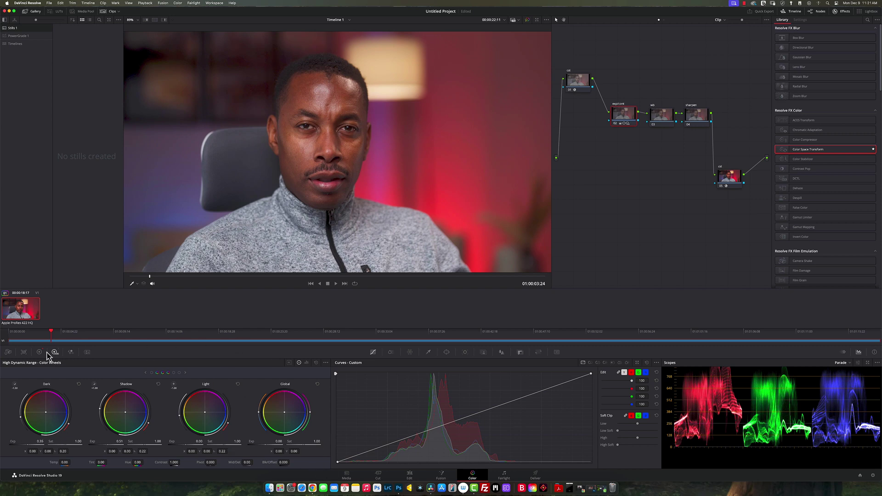
pyautogui.click(39, 352)
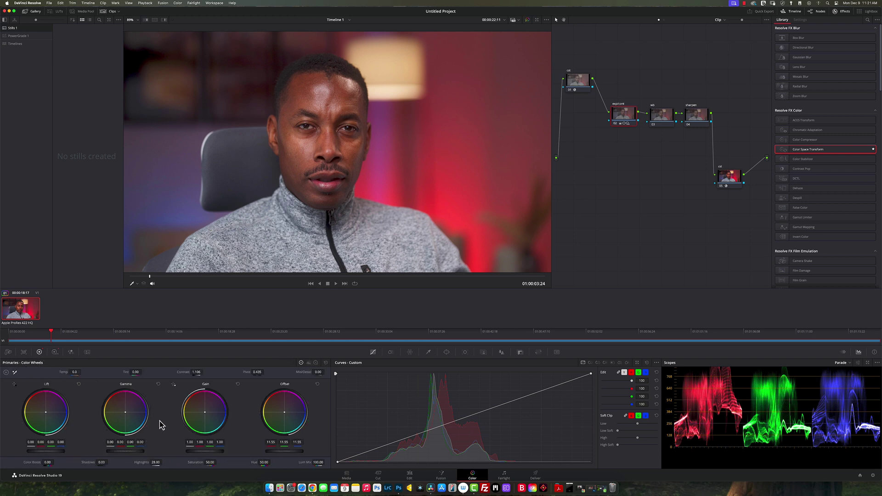
pyautogui.moveTo(180, 373)
pyautogui.mouseDown()
pyautogui.moveTo(205, 372)
pyautogui.moveTo(180, 373)
pyautogui.mouseUp()
# Cool the white balance on the wb node, node 03, by setting its temperature to -80.
pyautogui.click(661, 118)
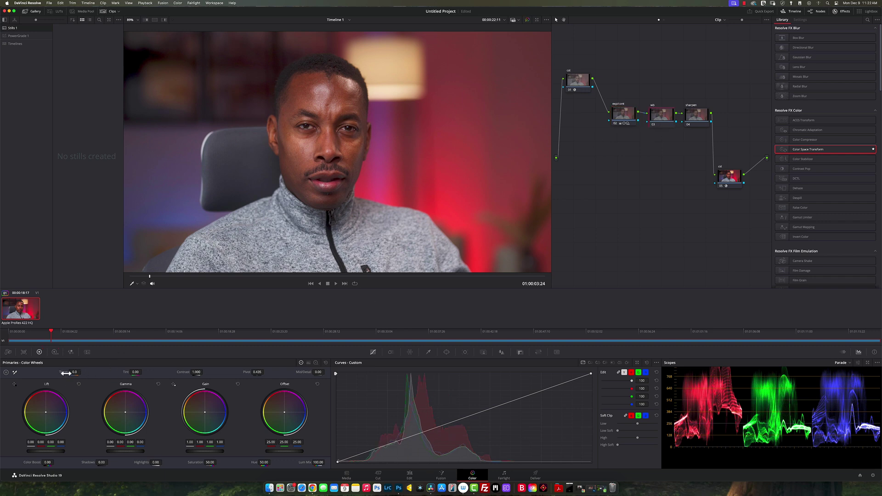
pyautogui.moveTo(65, 373)
pyautogui.mouseDown()
pyautogui.moveTo(41, 373)
pyautogui.moveTo(83, 372)
pyautogui.moveTo(67, 373)
pyautogui.mouseUp()
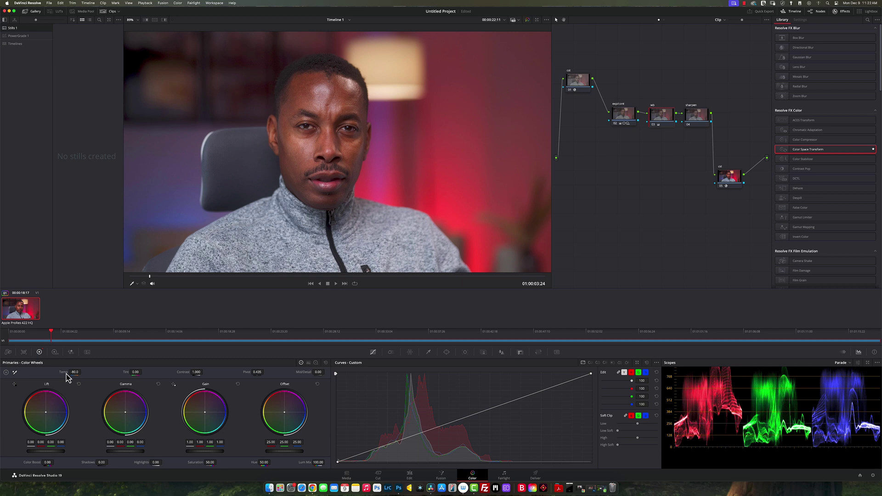
# Sharpen the image on the sharpen node, node 04, by setting the sharpening radius to 0.47.
pyautogui.click(700, 118)
pyautogui.click(502, 353)
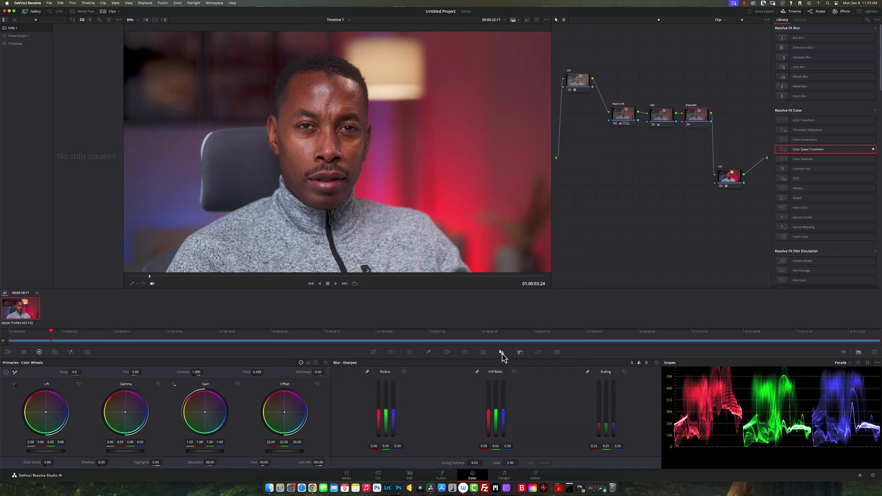
pyautogui.click(639, 364)
pyautogui.scroll(1, 309, 131)
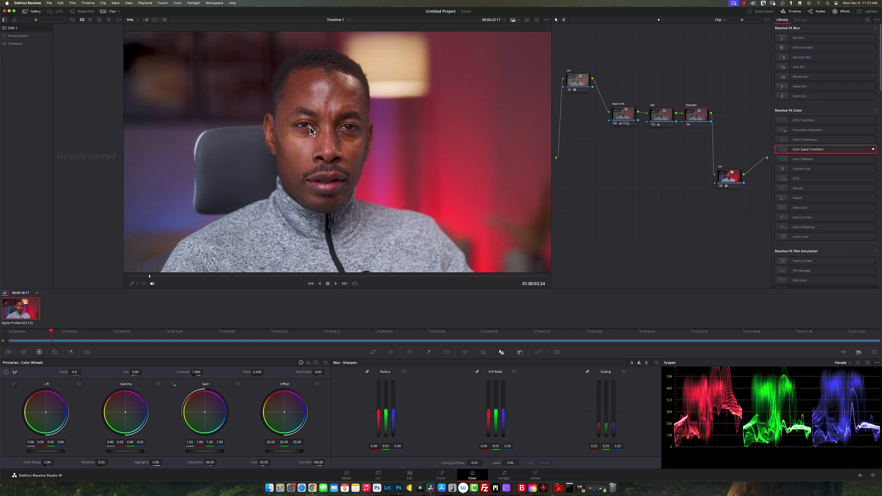
pyautogui.scroll(5, 309, 131)
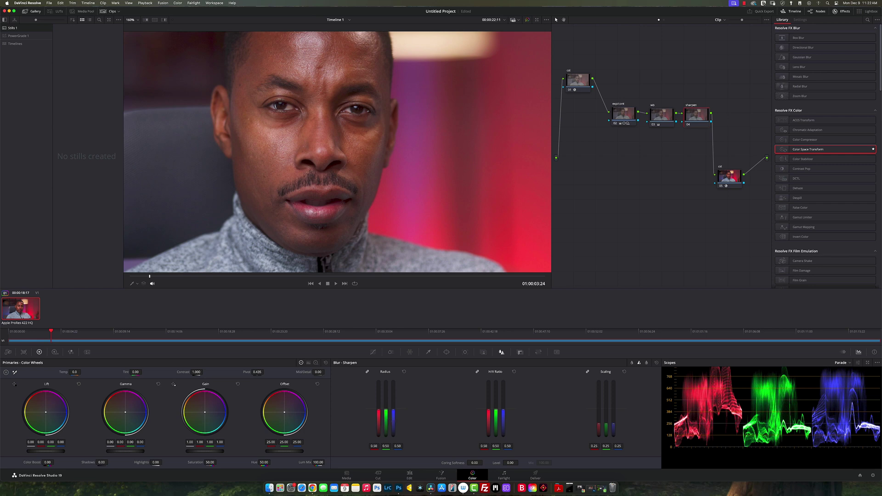
pyautogui.moveTo(386, 446); pyautogui.dragTo(379, 446)
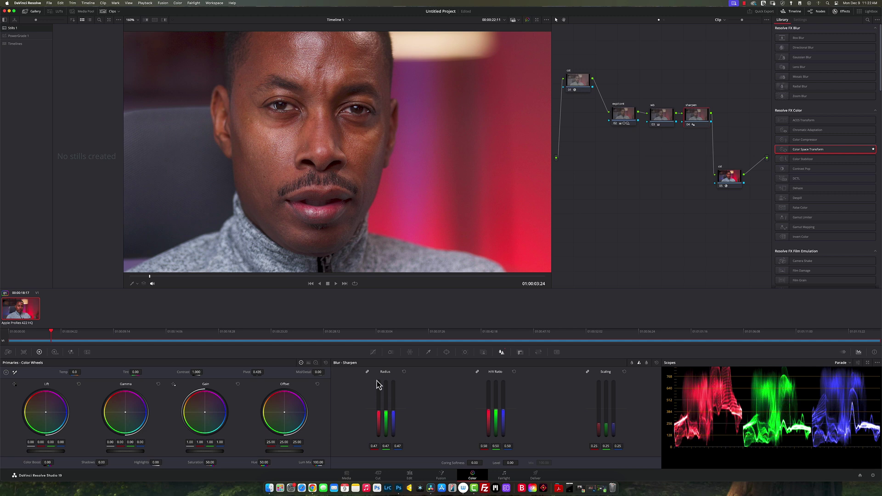
pyautogui.hotkey('shift', 'z')
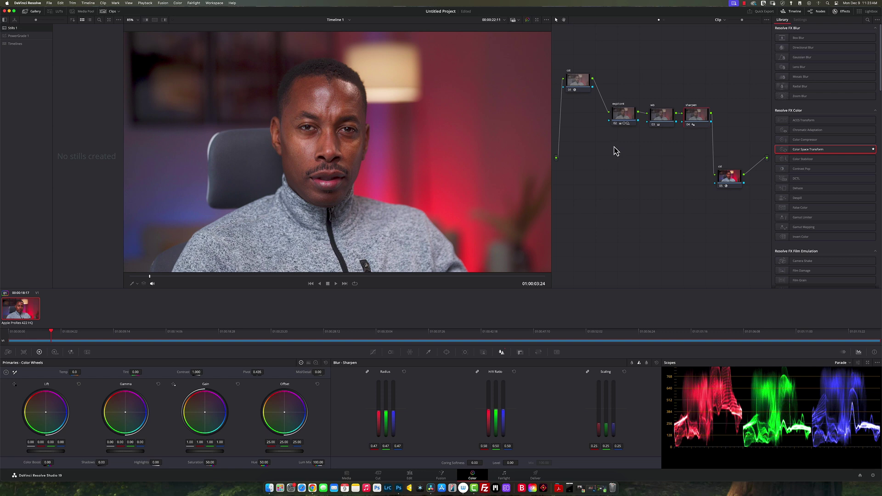
# Bypass the whole grade and restore it to compare the original log image with the graded one.
pyautogui.hotkey('alt', 'd')
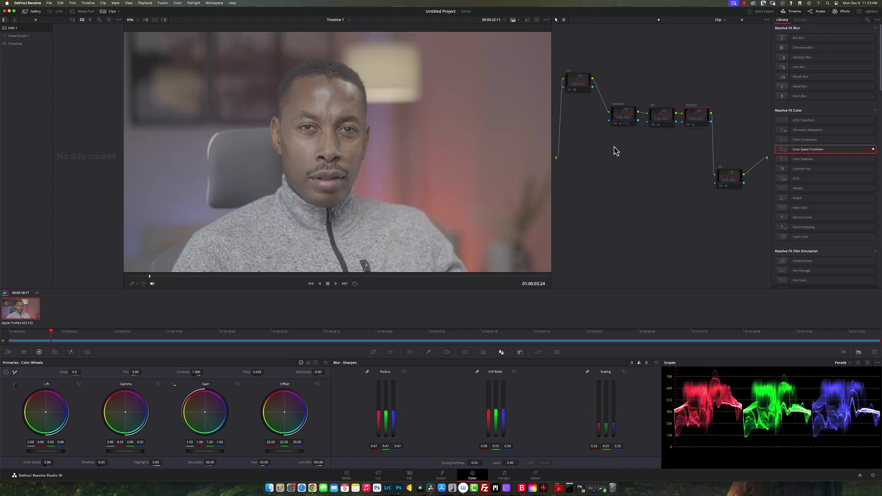
pyautogui.hotkey('alt', 'd')
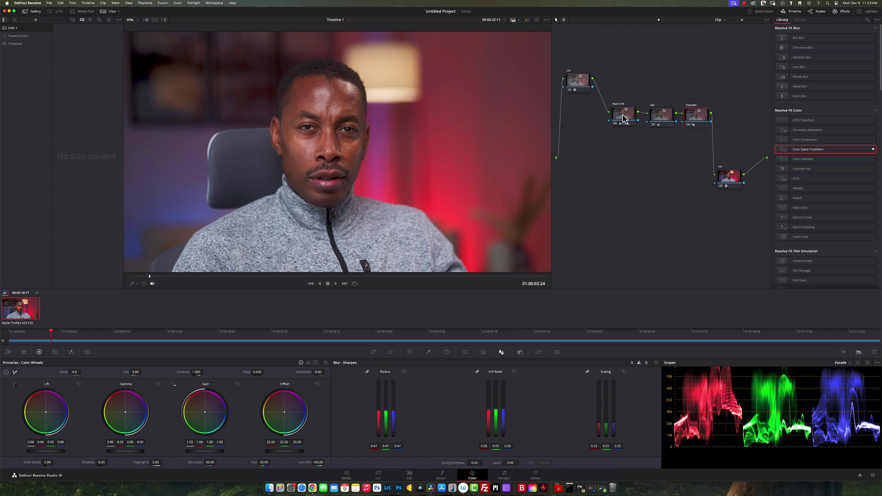
# Disable the exp/cont, wb and sharpen nodes, nodes 02 to 04.
pyautogui.moveTo(630, 94); pyautogui.dragTo(697, 136)
pyautogui.hotkey('ctrl', 'd')
pyautogui.hotkey('ctrl', 'd')
pyautogui.hotkey('ctrl', 'd')
pyautogui.click(624, 118)
pyautogui.hotkey('ctrl', 'd')
pyautogui.click(659, 120)
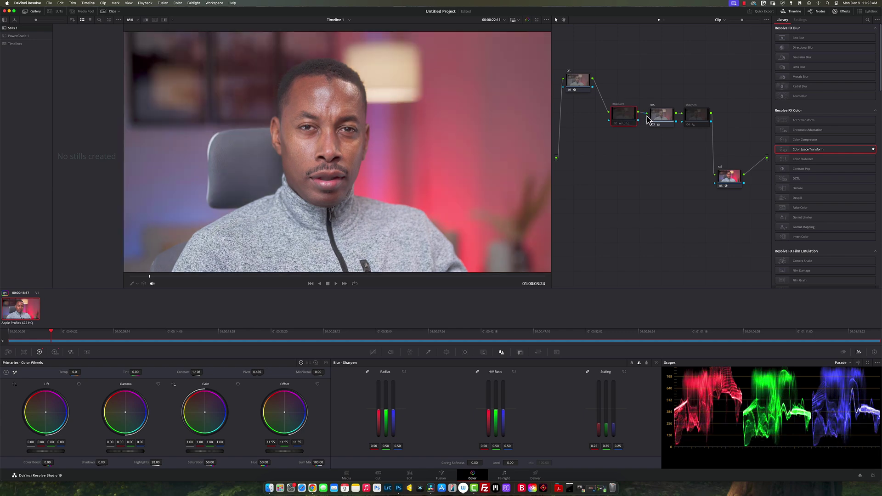
pyautogui.hotkey('ctrl', 'd')
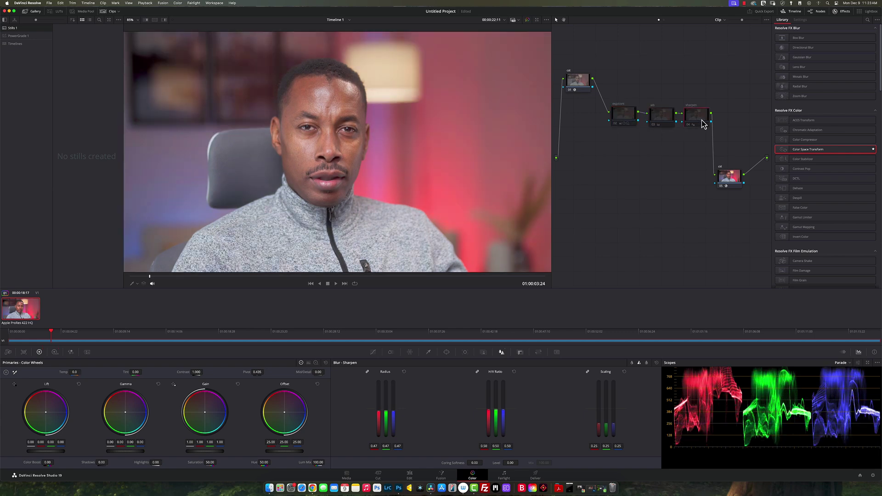
pyautogui.click(624, 117)
# Disable both Color Space Transform nodes, node 05 and node 01.
pyautogui.click(732, 182)
pyautogui.hotkey('ctrl', 'd')
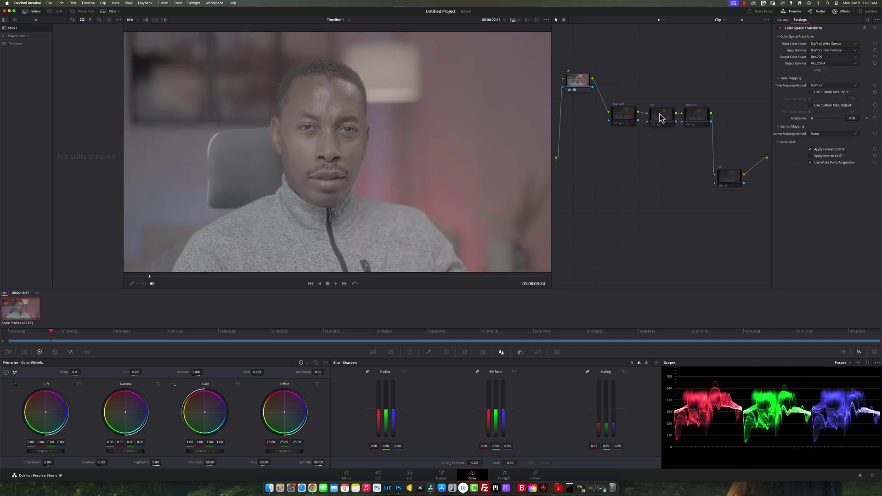
pyautogui.click(582, 89)
pyautogui.hotkey('ctrl', 'd')
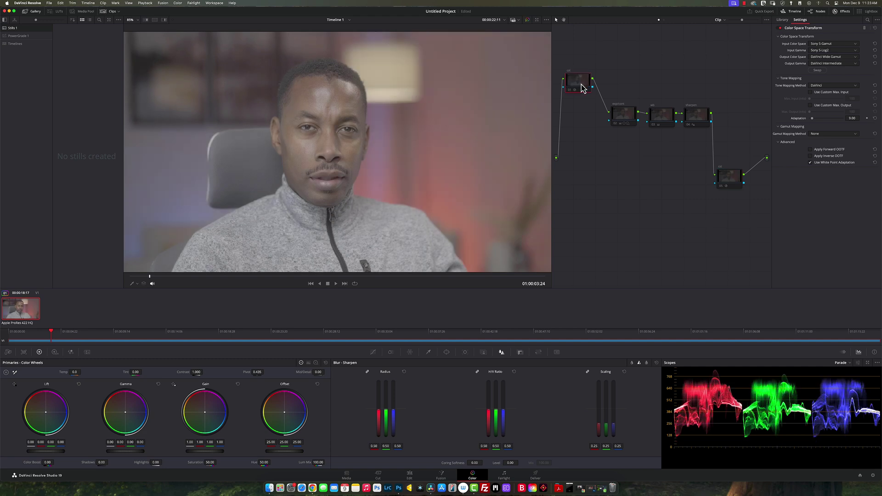
# Re-enable both Color Space Transform nodes, node 01 and node 05.
pyautogui.hotkey('ctrl', 'd')
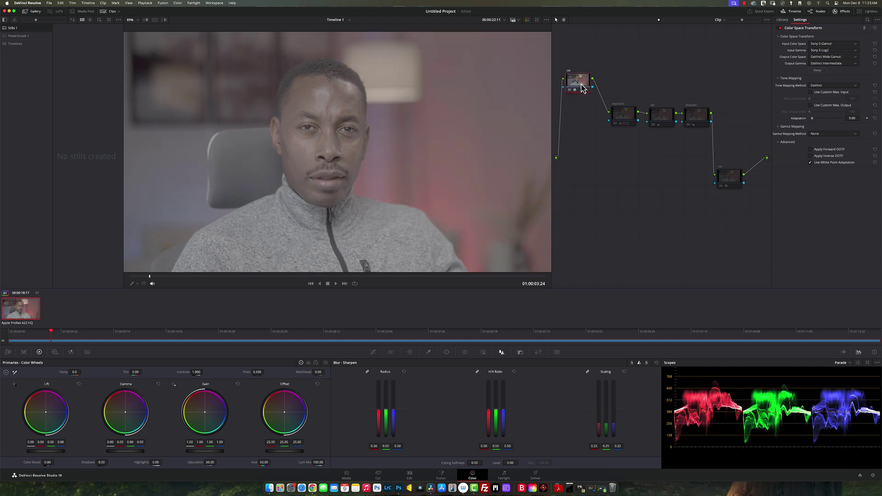
pyautogui.click(731, 183)
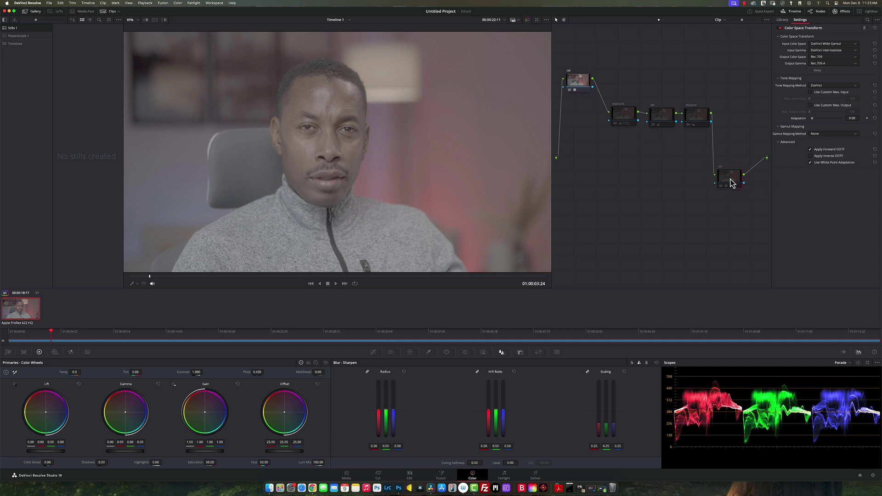
pyautogui.press('super+d')
pyautogui.scroll(2, 348, 125)
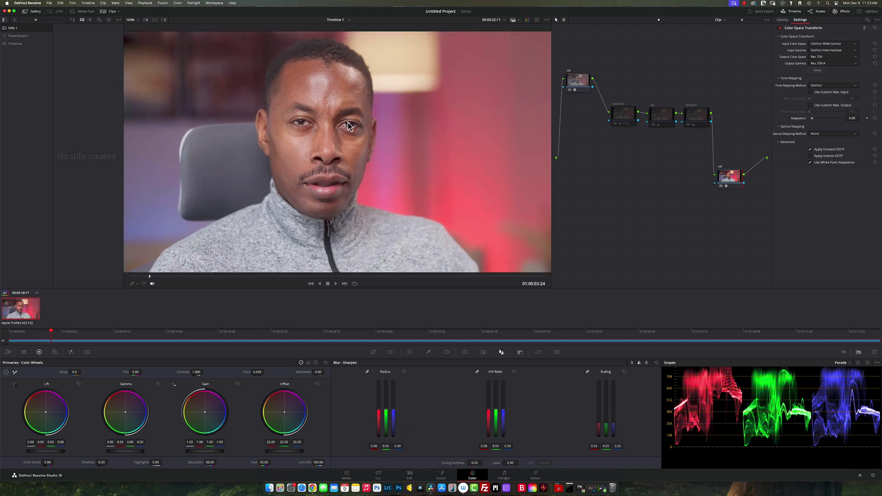
# Re-enable the exp/cont, wb and sharpen nodes, nodes 02 to 04, one after another.
pyautogui.click(622, 115)
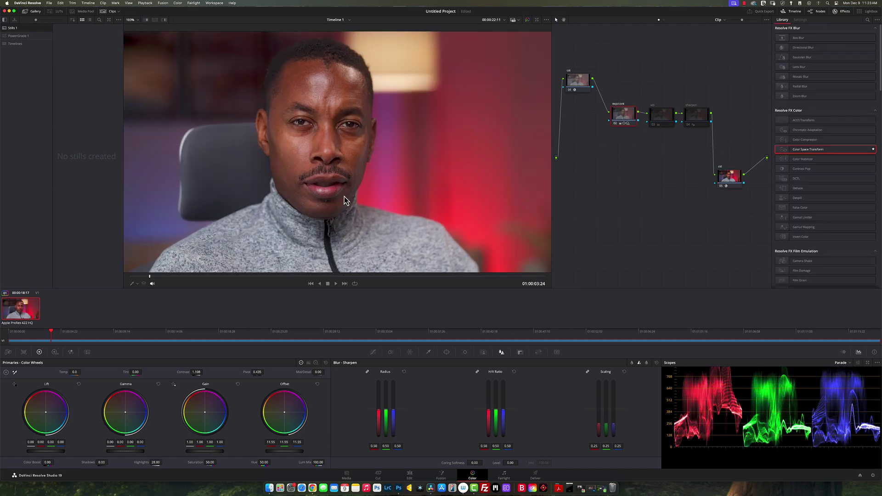
pyautogui.click(662, 118)
pyautogui.hotkey('ctrl', 'd')
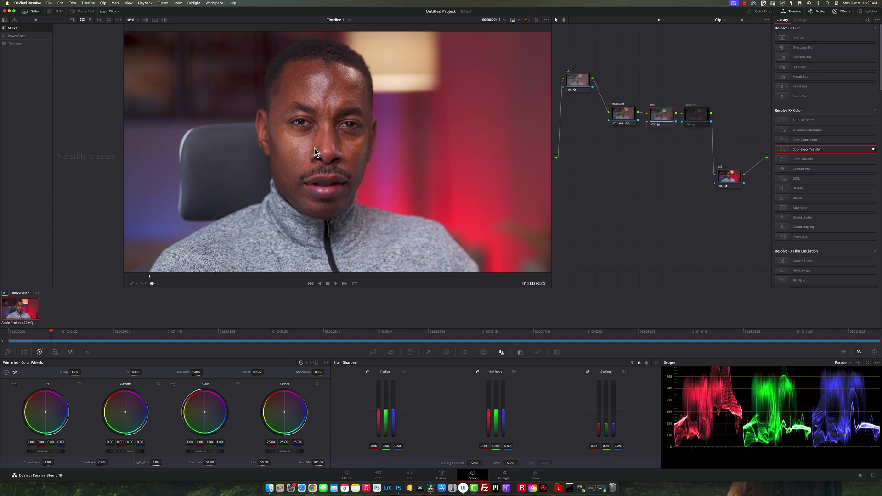
pyautogui.press('super+s')
pyautogui.click(695, 115)
pyautogui.hotkey('ctrl', 'd')
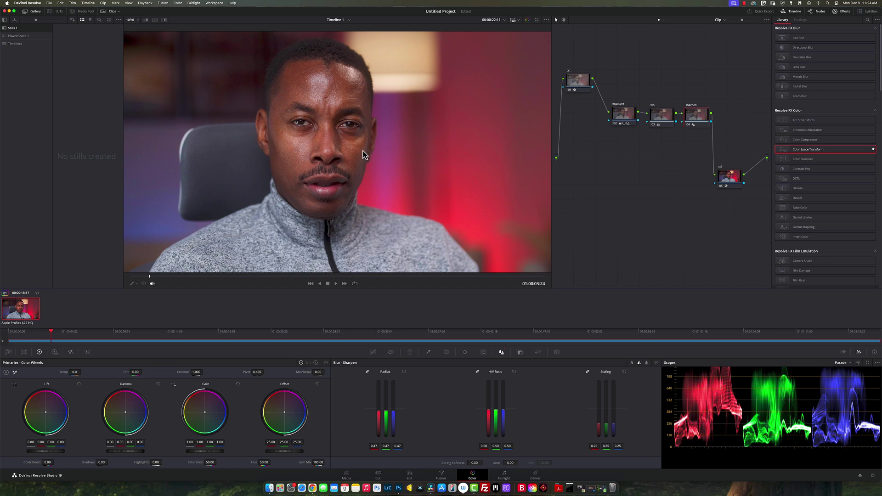
# Raise the Dark zone's exposure in the High Dynamic Range wheels on the exp/cont node, node 02, and open the Edit page.
pyautogui.click(630, 121)
pyautogui.click(54, 353)
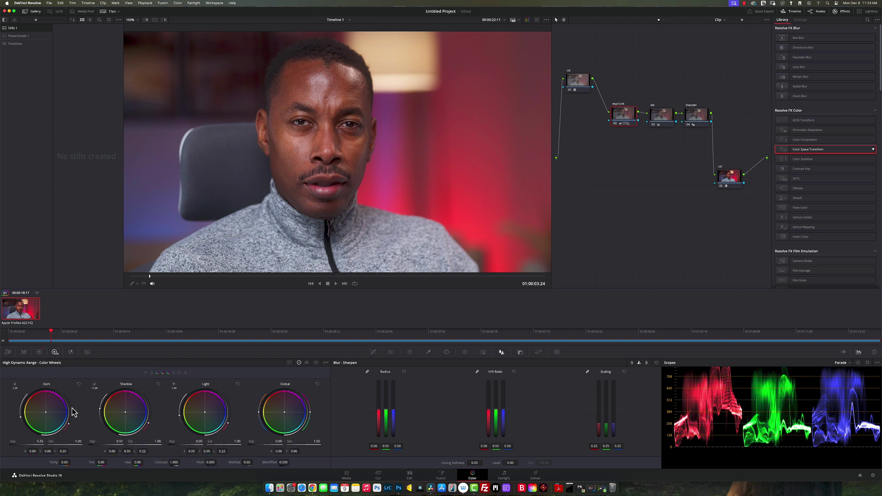
pyautogui.moveTo(13, 442); pyautogui.dragTo(28, 442)
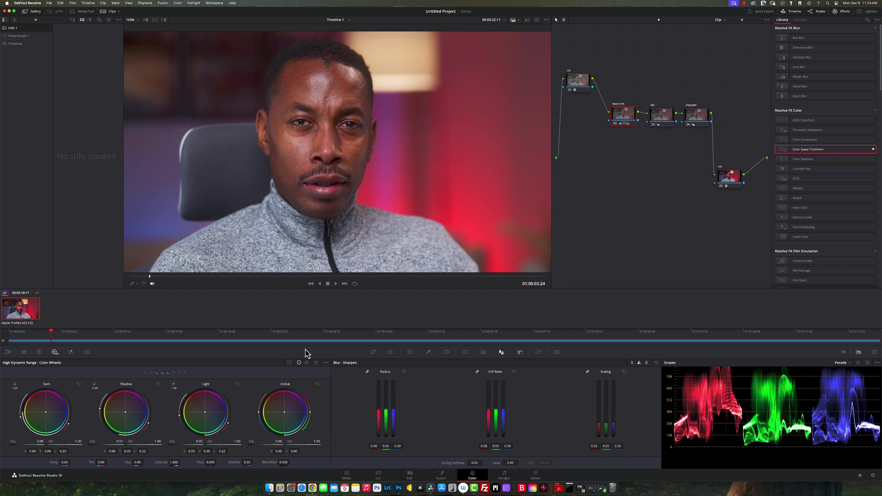
pyautogui.click(410, 476)
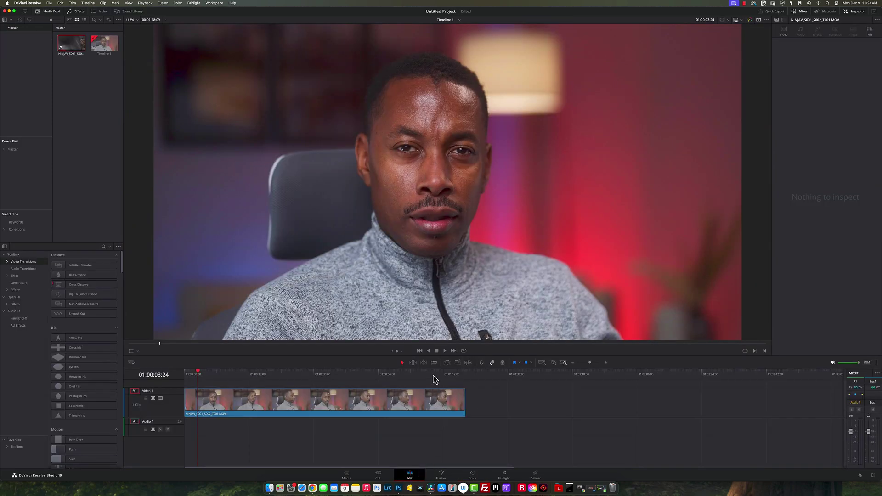